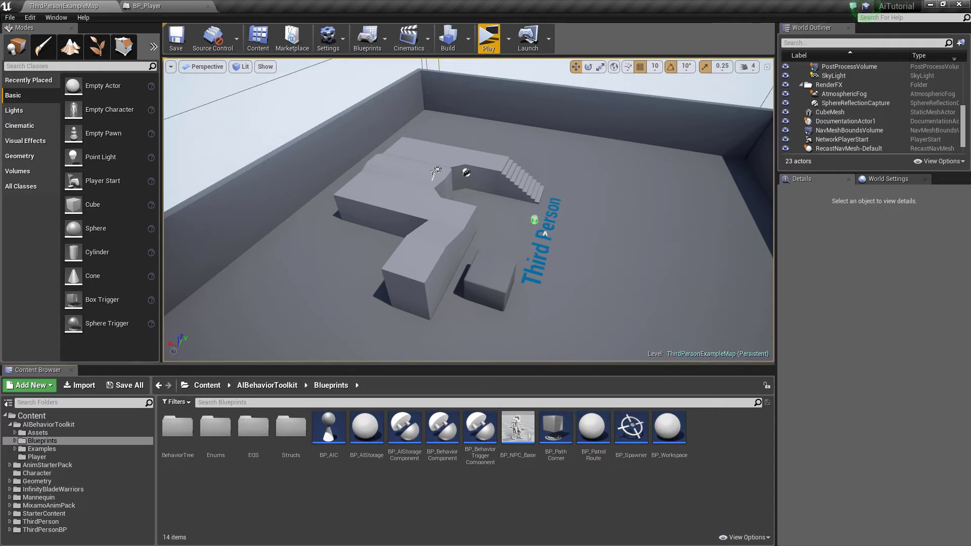
Run the level standalone and toggle the character's crouch on and off with C
{"action": "right_click_drag", "start_coordinate": [469, 209], "coordinate": [455, 189]}
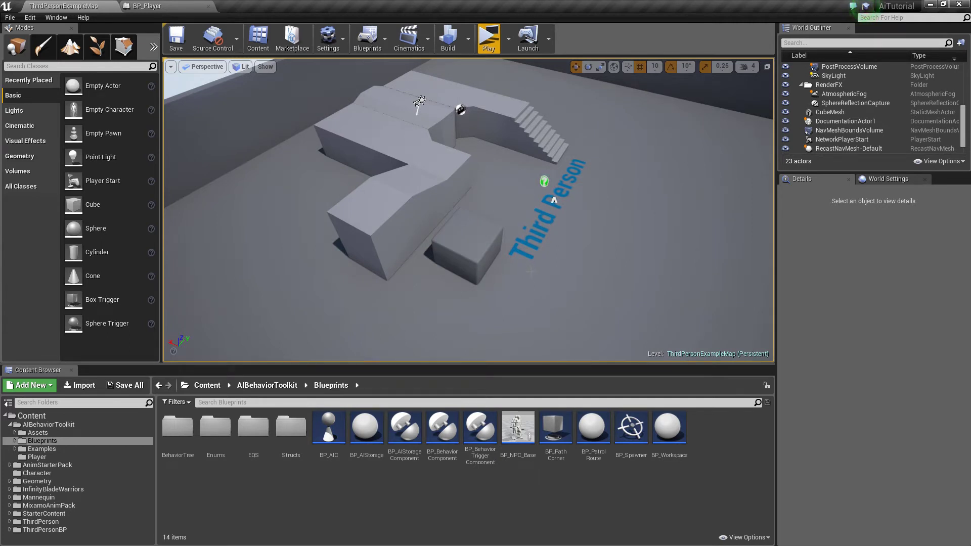
{"action": "right_click_drag", "start_coordinate": [469, 209], "coordinate": [464, 182]}
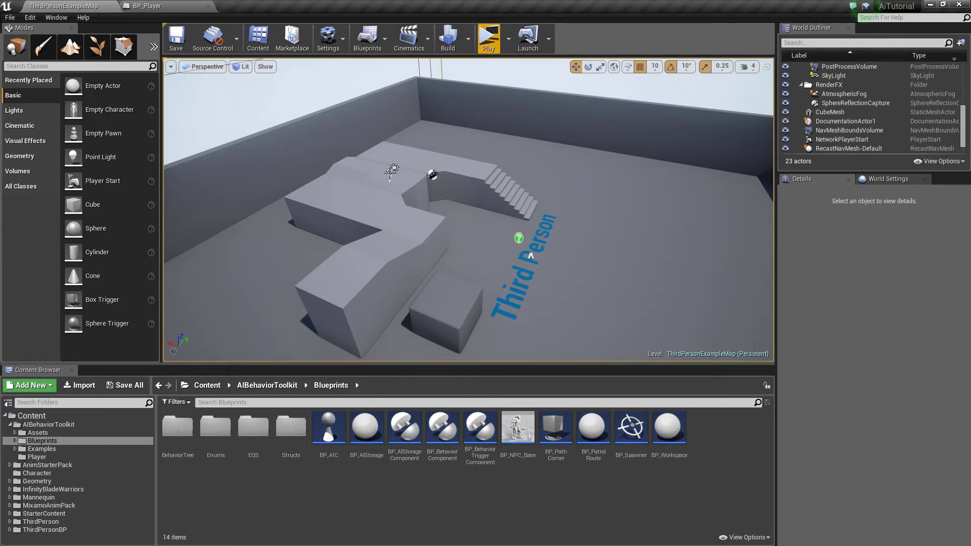
{"action": "left_click", "coordinate": [489, 38]}
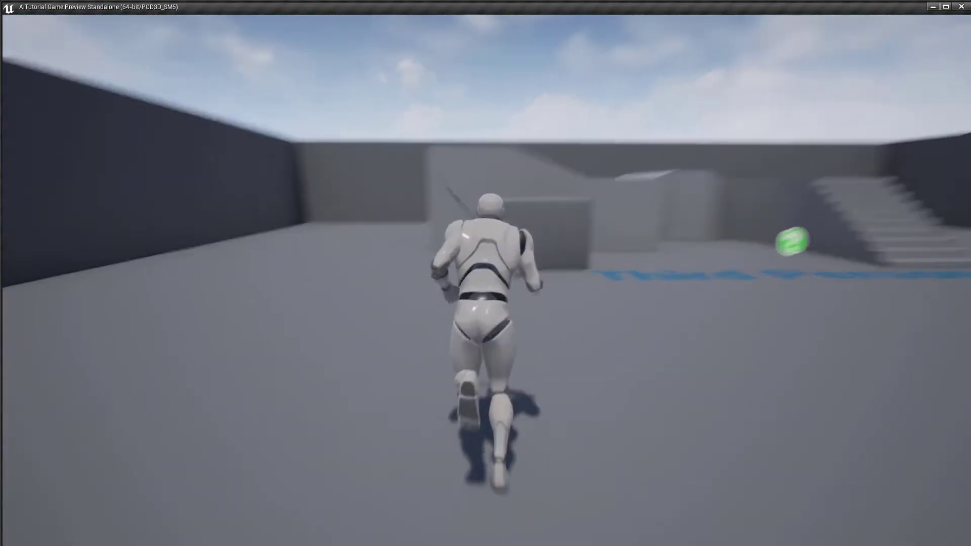
{"action": "key", "text": "c"}
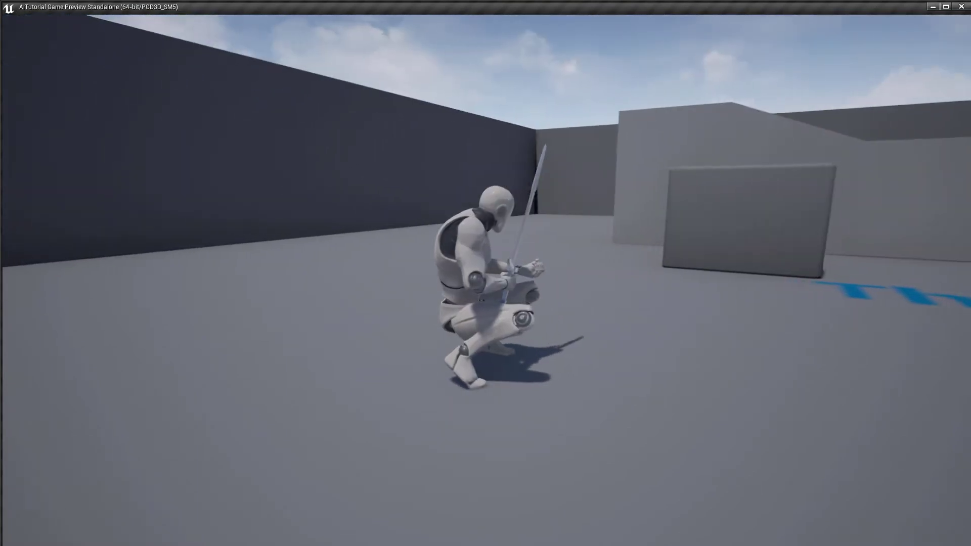
{"action": "key", "text": "c"}
{"action": "key", "text": "c"}
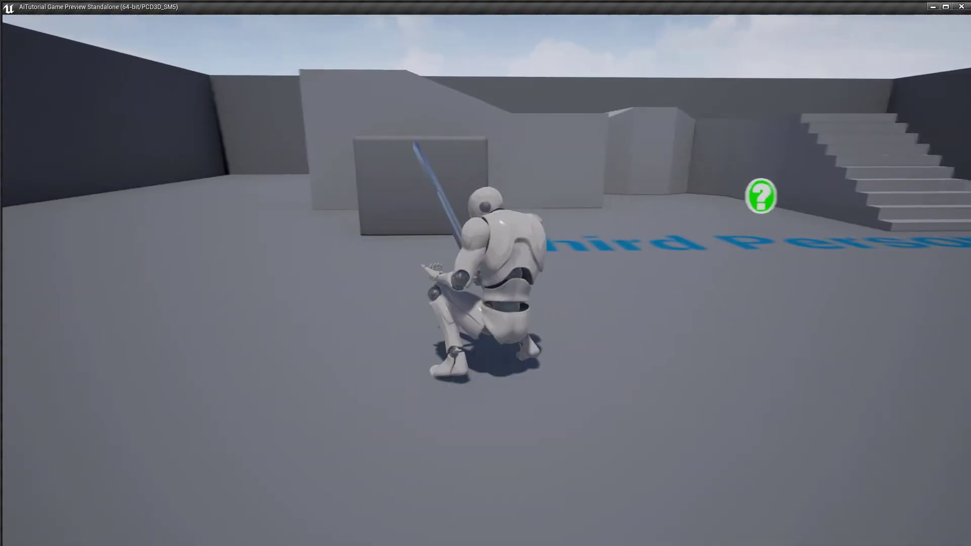
{"action": "key", "text": "c"}
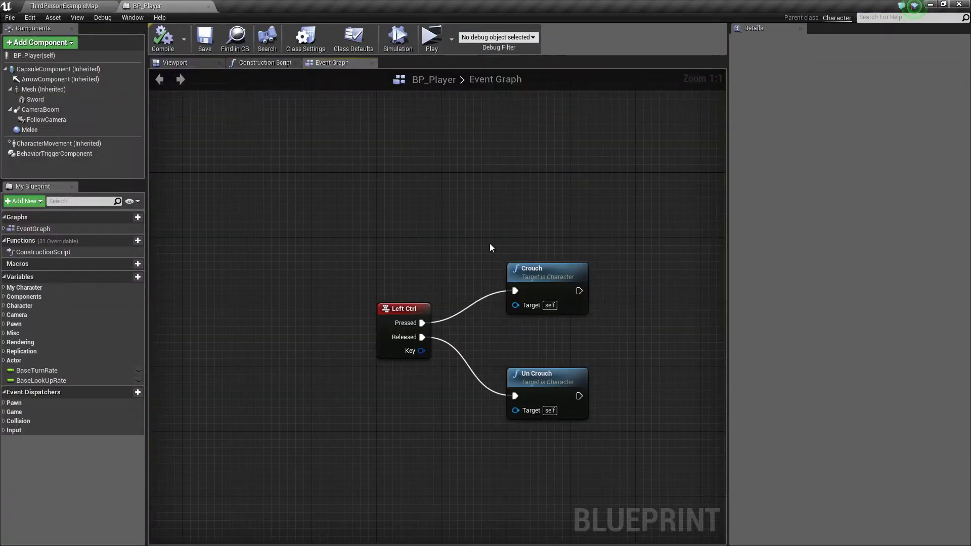
Add a Tags getter with an Add Unique 'PlayerStealth' node running after Crouch
{"action": "right_click_drag", "start_coordinate": [489, 243], "coordinate": [349, 226]}
{"action": "mouse_move", "coordinate": [457, 268]}
{"action": "right_mouse_down"}
{"action": "mouse_move", "coordinate": [415, 242]}
{"action": "mouse_move", "coordinate": [384, 247]}
{"action": "right_mouse_up"}
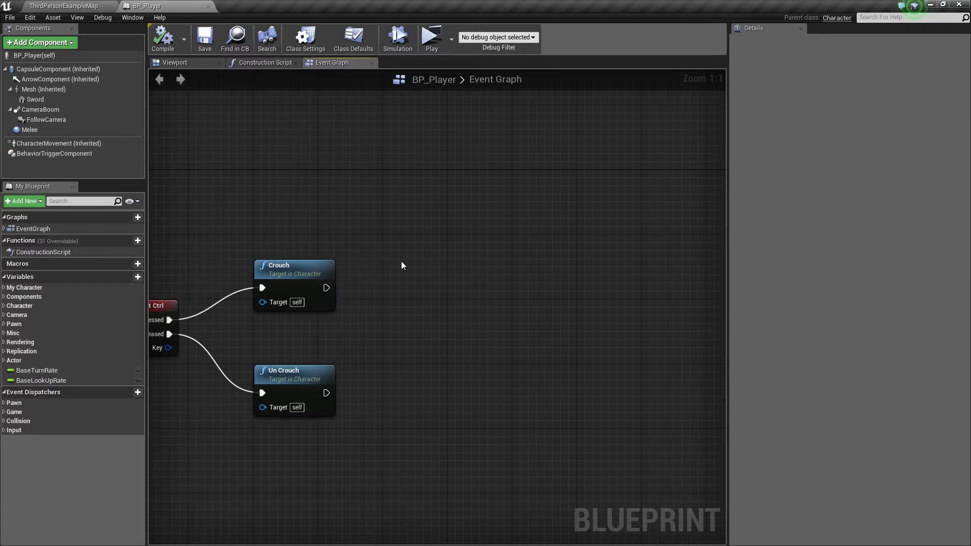
{"action": "right_click", "coordinate": [384, 307]}
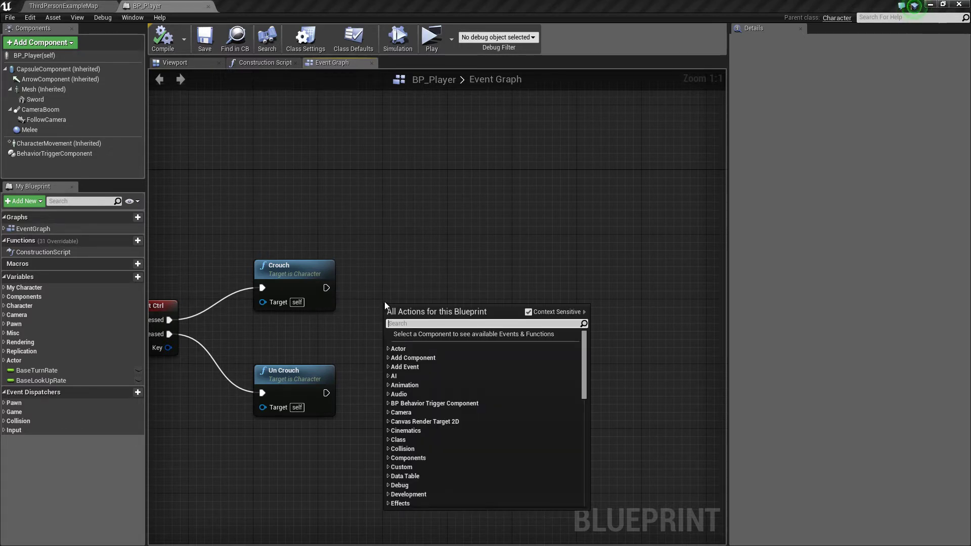
{"action": "type", "text": "get tag"}
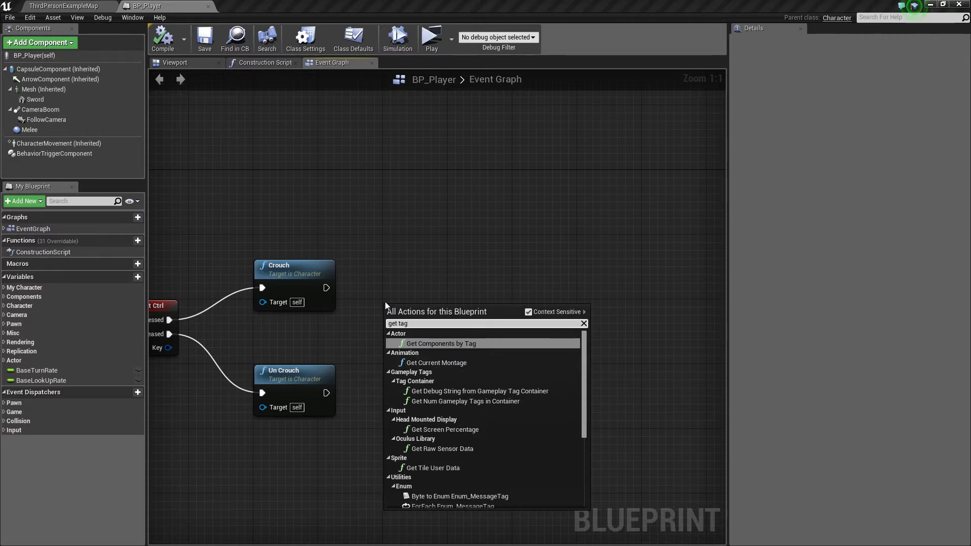
{"action": "scroll", "coordinate": [490, 443], "scroll_direction": "down", "scroll_amount": 5}
{"action": "left_click", "coordinate": [425, 504]}
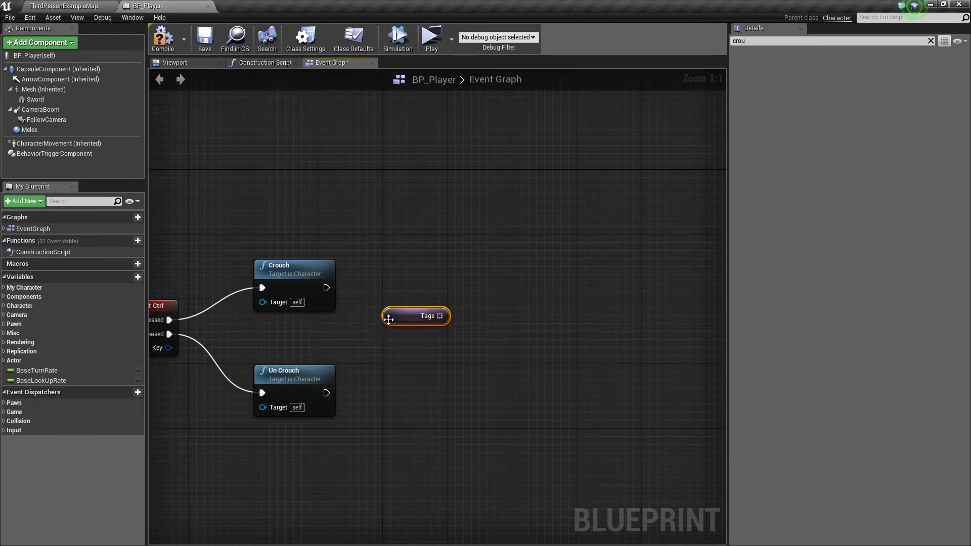
{"action": "mouse_move", "coordinate": [443, 316]}
{"action": "left_mouse_down"}
{"action": "mouse_move", "coordinate": [452, 325]}
{"action": "mouse_move", "coordinate": [444, 333]}
{"action": "mouse_move", "coordinate": [471, 286]}
{"action": "left_mouse_up"}
{"action": "type", "text": "add u"}
{"action": "key", "text": "Down"}
{"action": "key", "text": "Return"}
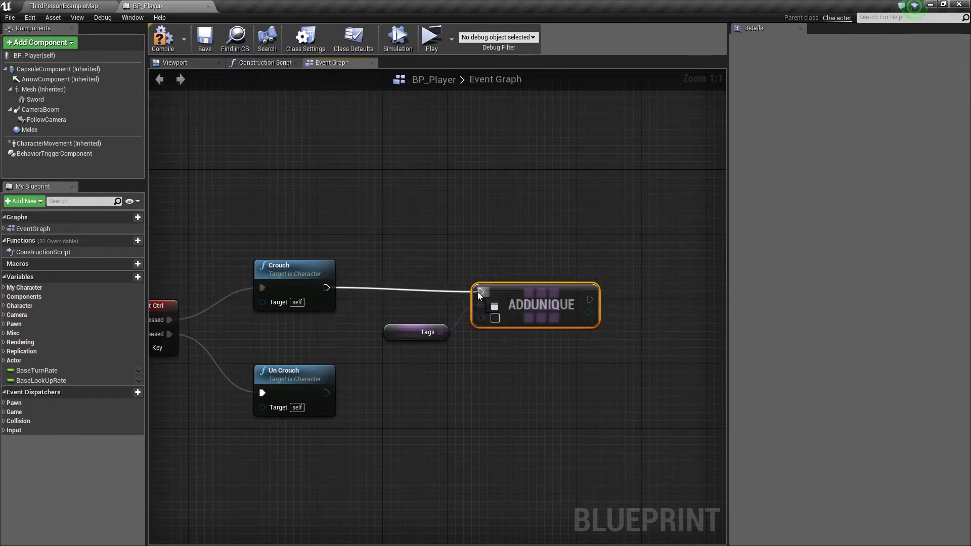
{"action": "left_click_drag", "start_coordinate": [327, 288], "coordinate": [480, 291]}
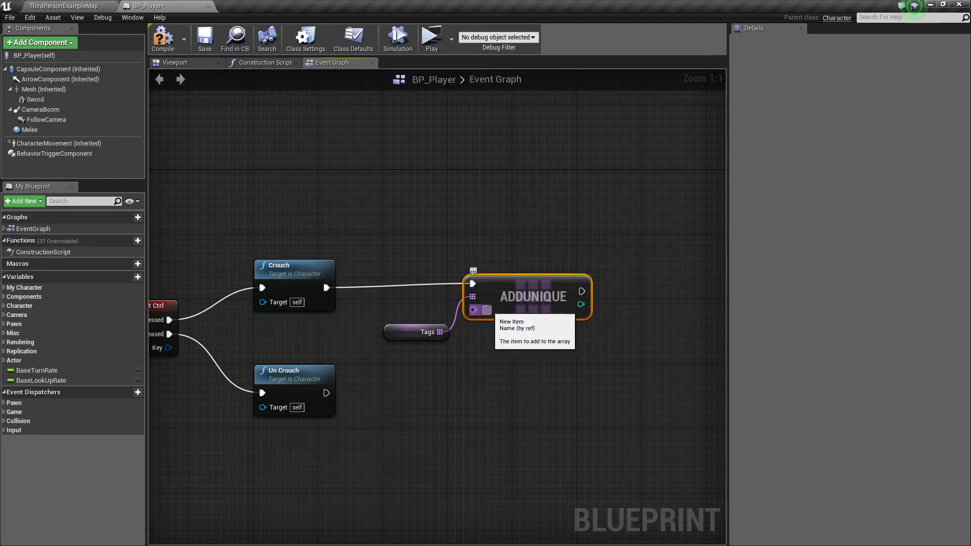
{"action": "type", "text": "layerStealth"}
{"action": "key", "text": "Return"}
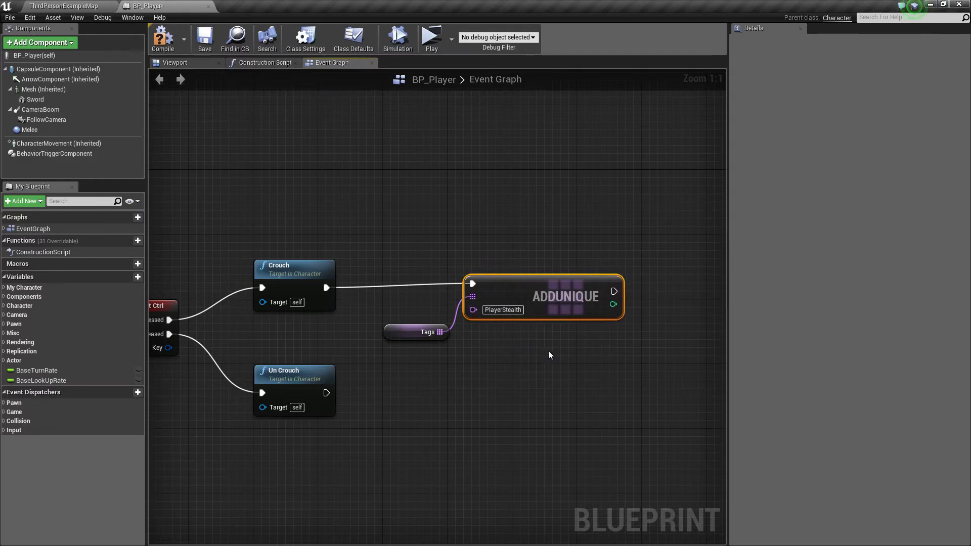
Chain a Remove node taking away the 'Player' tag after Add Unique
{"action": "left_click", "coordinate": [549, 355]}
{"action": "right_click_drag", "start_coordinate": [549, 355], "coordinate": [445, 348]}
{"action": "left_click_drag", "start_coordinate": [334, 325], "coordinate": [497, 335]}
{"action": "type", "text": "r"}
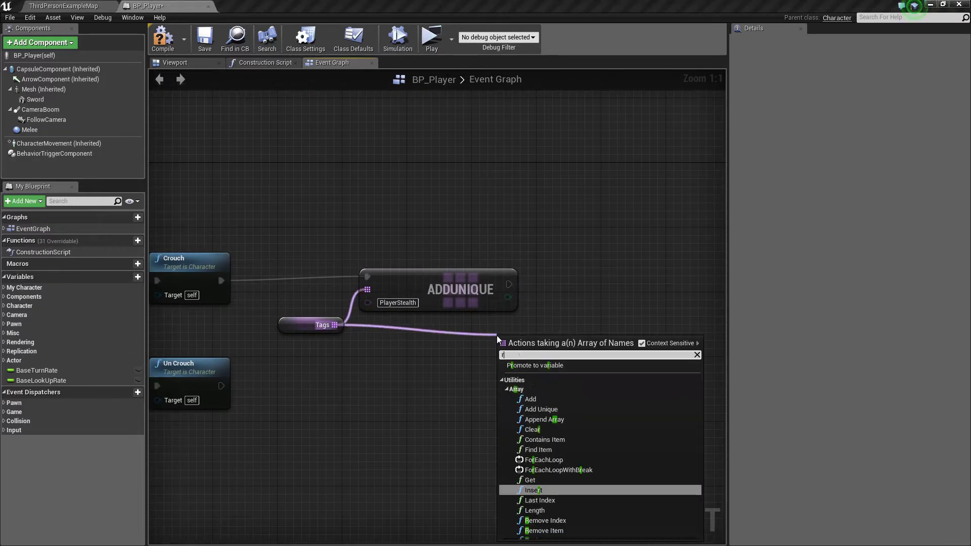
{"action": "type", "text": "emov"}
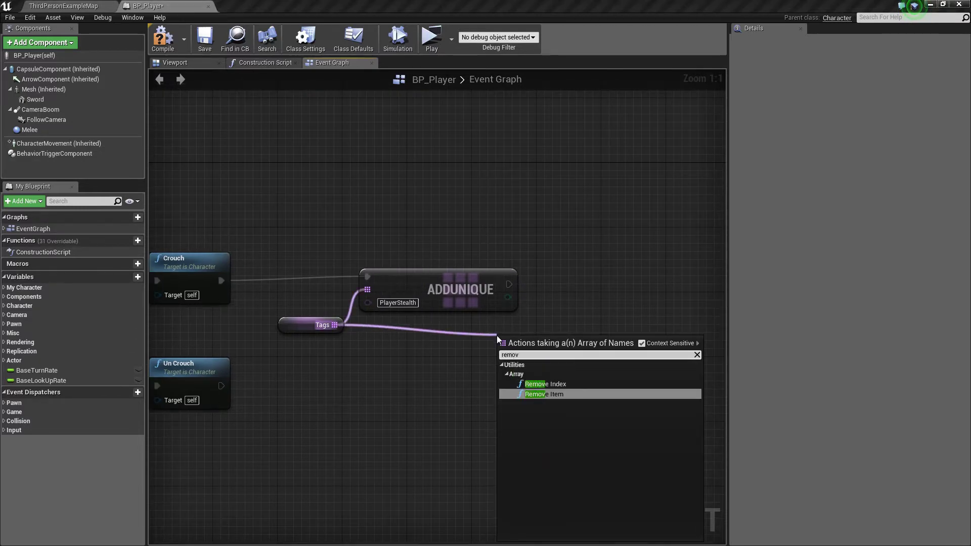
{"action": "key", "text": "Return"}
{"action": "left_click_drag", "start_coordinate": [499, 340], "coordinate": [553, 284]}
{"action": "left_click", "coordinate": [568, 311]}
{"action": "type", "text": "Player"}
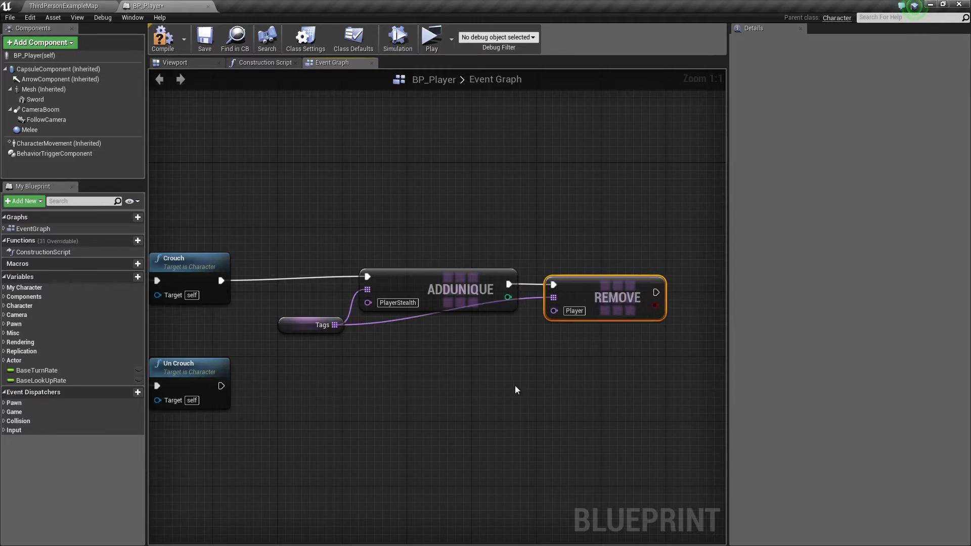
{"action": "left_click", "coordinate": [514, 385]}
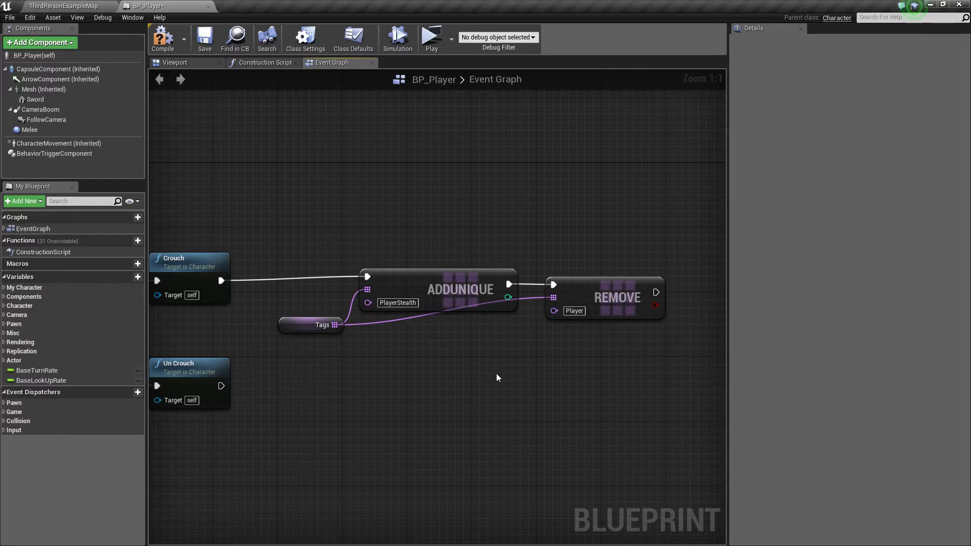
{"action": "right_click_drag", "start_coordinate": [493, 382], "coordinate": [543, 358]}
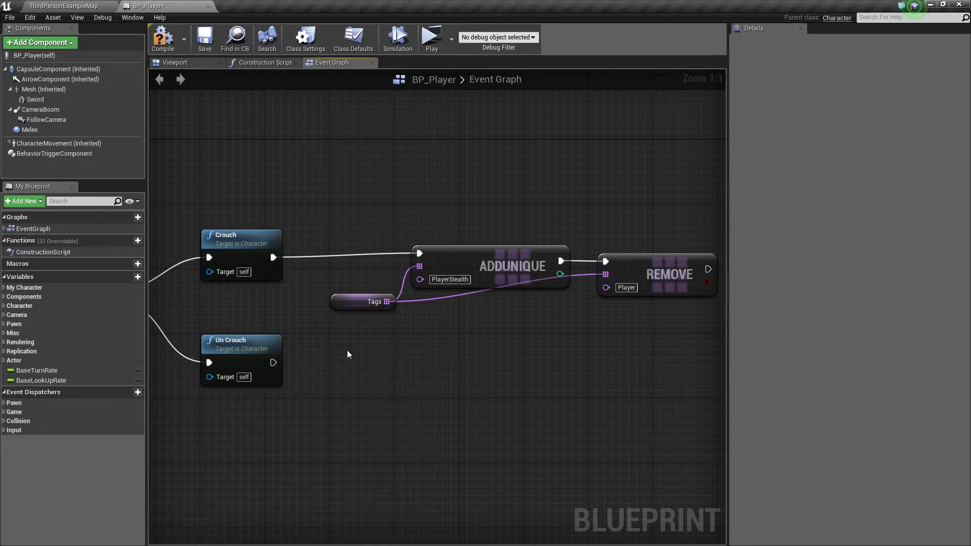
{"action": "left_click_drag", "start_coordinate": [357, 238], "coordinate": [716, 358]}
{"action": "left_click", "coordinate": [331, 361]}
Duplicate the Tags getter and add an Add Unique 'Player' node after Un Crouch
{"action": "left_click", "coordinate": [335, 310]}
{"action": "key", "text": "ctrl+c"}
{"action": "key", "text": "ctrl+v"}
{"action": "left_click_drag", "start_coordinate": [387, 407], "coordinate": [417, 361]}
{"action": "type", "text": "add unique"}
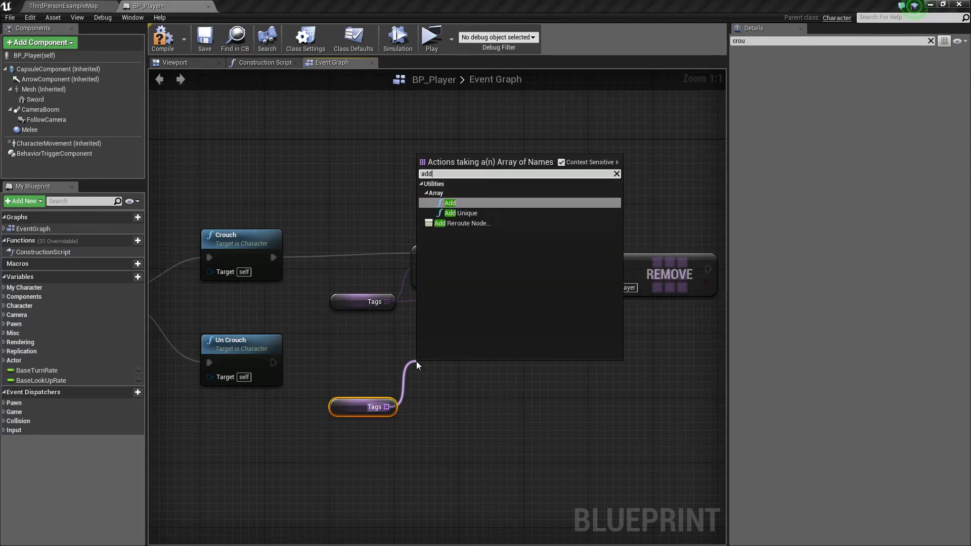
{"action": "key", "text": "Return"}
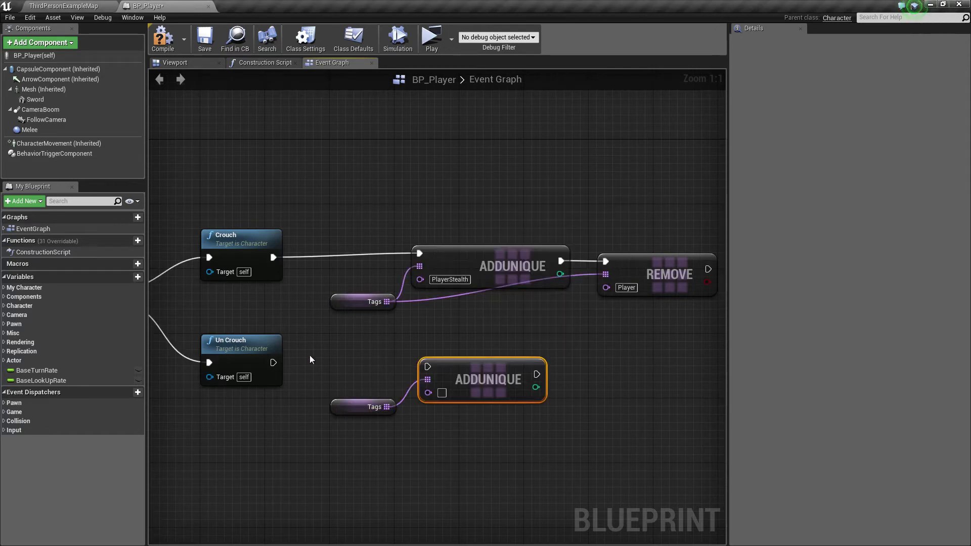
{"action": "left_click_drag", "start_coordinate": [273, 362], "coordinate": [427, 367]}
{"action": "left_click", "coordinate": [442, 392]}
{"action": "type", "text": "Playe"}
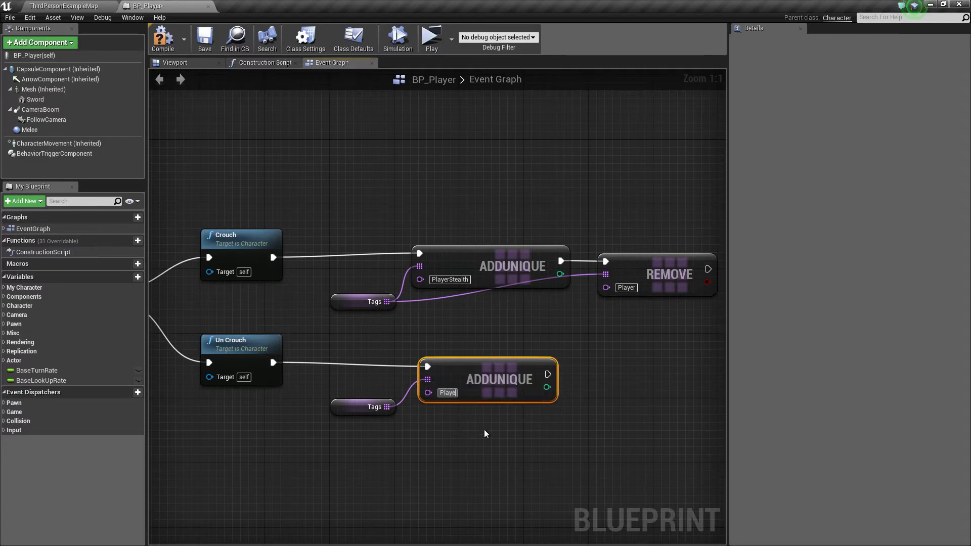
{"action": "type", "text": "r"}
{"action": "left_click", "coordinate": [513, 433]}
Chain a Remove node taking away 'PlayerStealth' after the new Add Unique
{"action": "right_click_drag", "start_coordinate": [514, 432], "coordinate": [304, 409]}
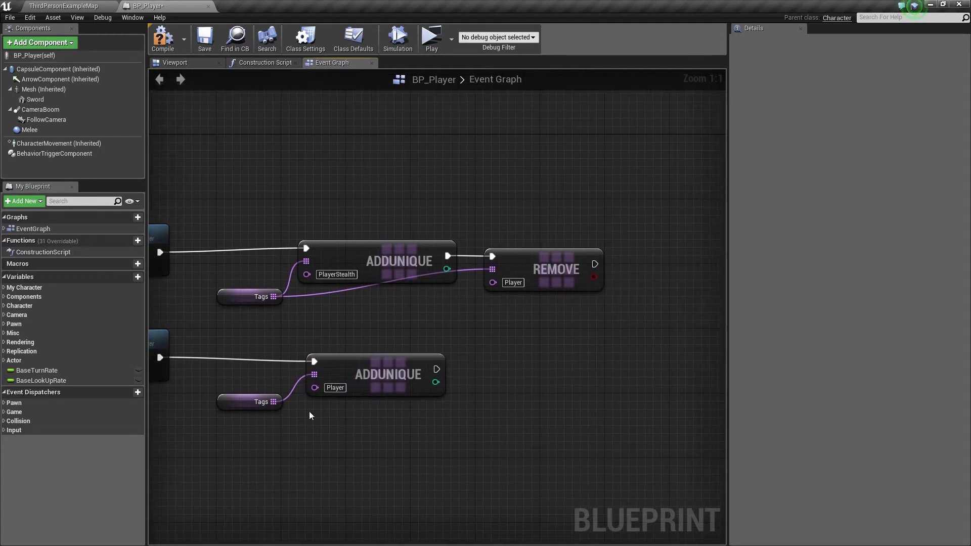
{"action": "left_click_drag", "start_coordinate": [274, 401], "coordinate": [466, 424]}
{"action": "type", "text": "remov"}
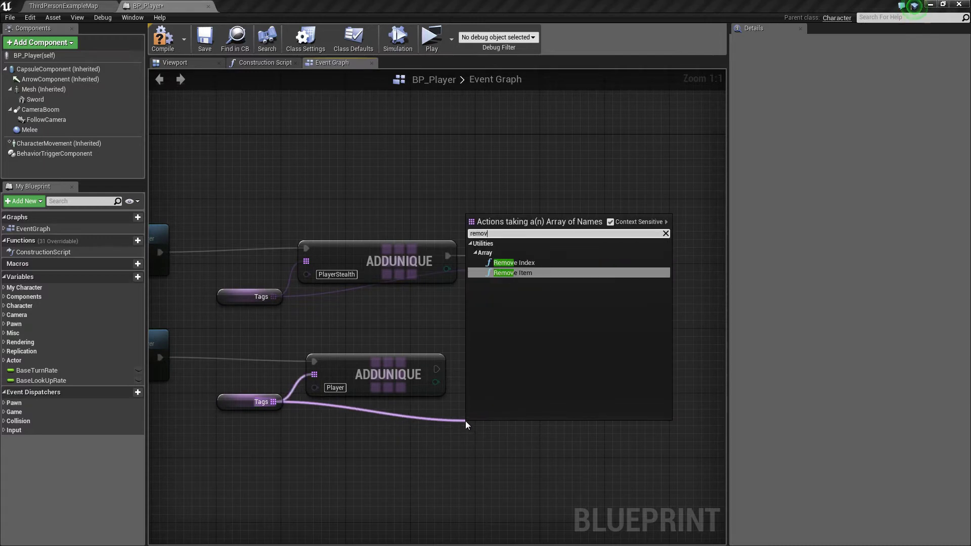
{"action": "key", "text": "Return"}
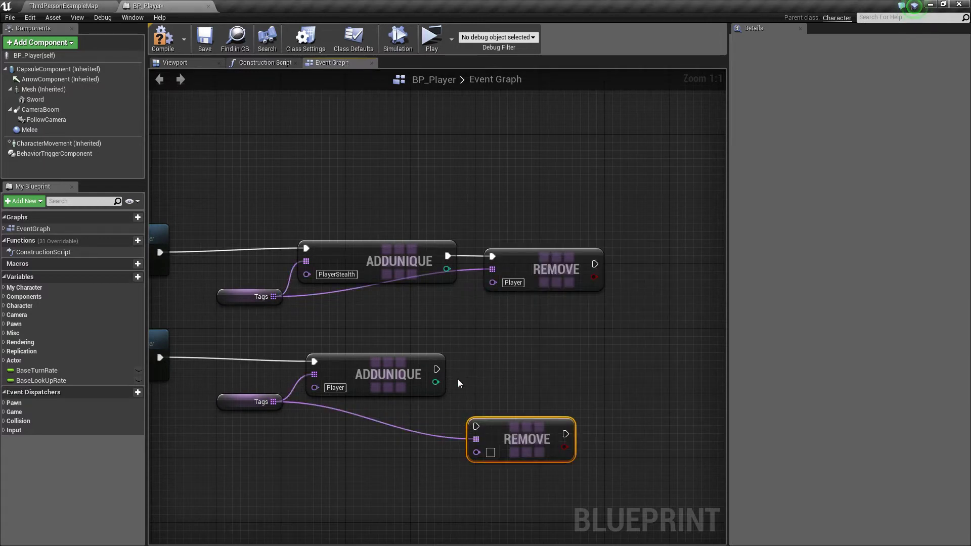
{"action": "mouse_move", "coordinate": [436, 369]}
{"action": "left_mouse_down"}
{"action": "mouse_move", "coordinate": [477, 427]}
{"action": "mouse_move", "coordinate": [514, 376]}
{"action": "left_mouse_up"}
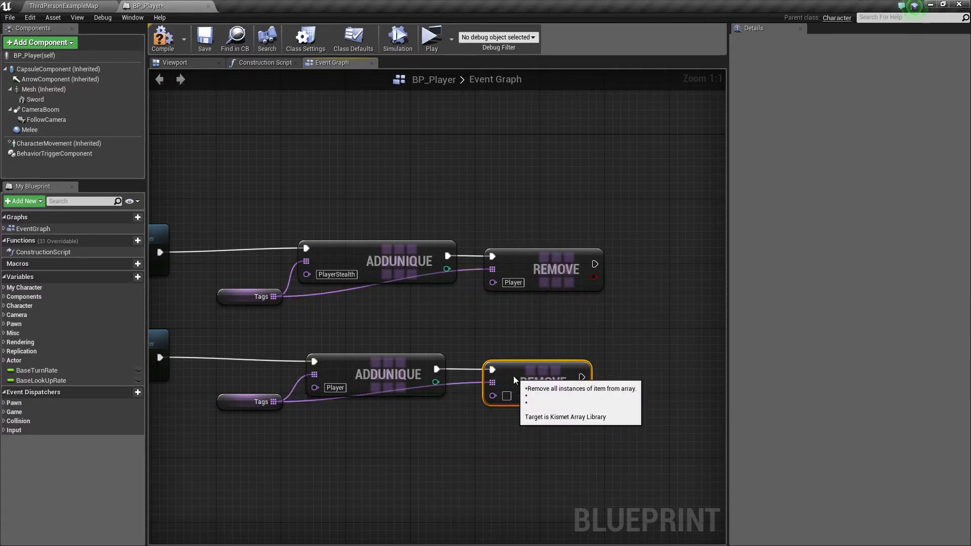
{"action": "left_click", "coordinate": [506, 395]}
{"action": "key", "text": "ctrl+v"}
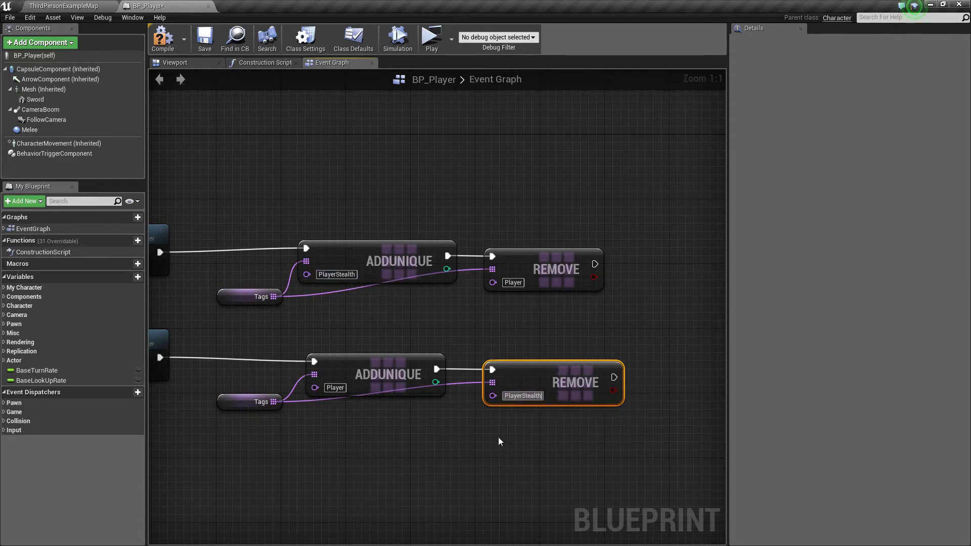
{"action": "right_click_drag", "start_coordinate": [463, 441], "coordinate": [544, 439]}
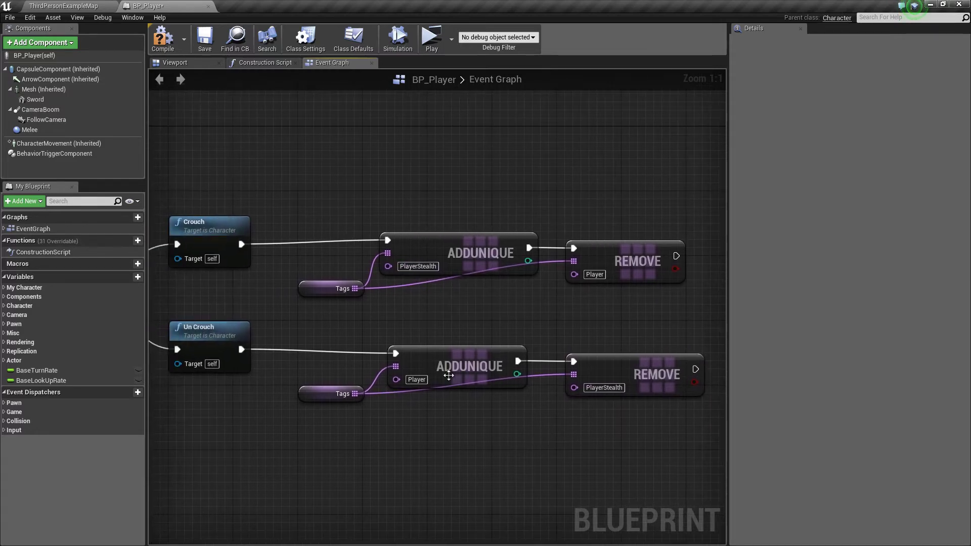
Compile and save BP_Player, then return to the level map
{"action": "left_click", "coordinate": [162, 38]}
{"action": "left_click", "coordinate": [204, 39]}
{"action": "left_click", "coordinate": [94, 6]}
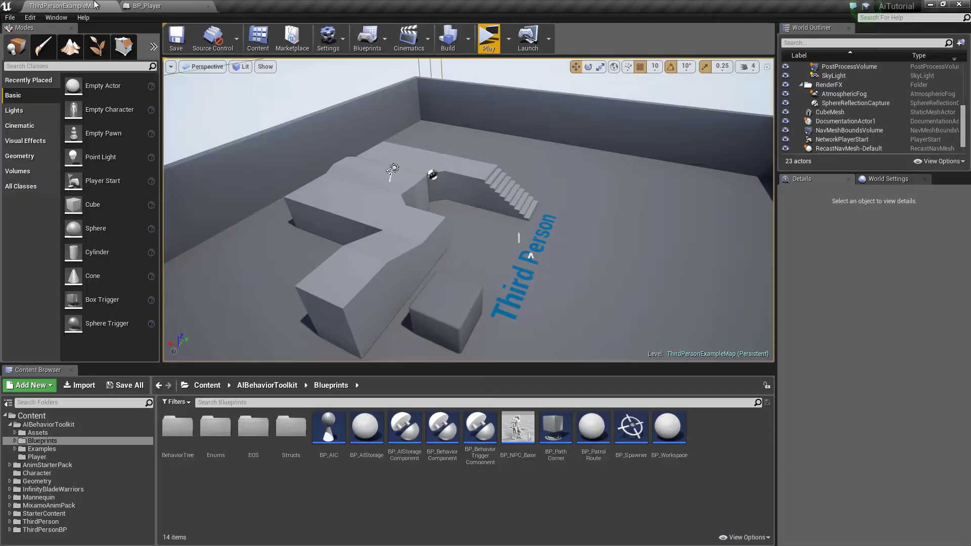
Create BP_NPC_TagAI as a child blueprint of BP_NPC_Base and open it
{"action": "right_click", "coordinate": [510, 431]}
{"action": "left_click", "coordinate": [524, 225]}
{"action": "type", "text": "BP_NPC_"}
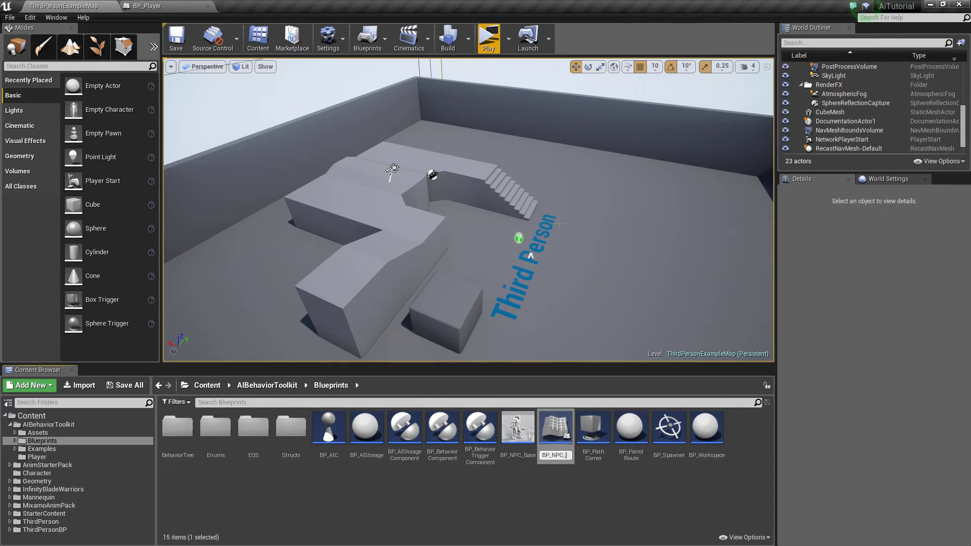
{"action": "type", "text": "TagA"}
{"action": "type", "text": "I"}
{"action": "key", "text": "Return"}
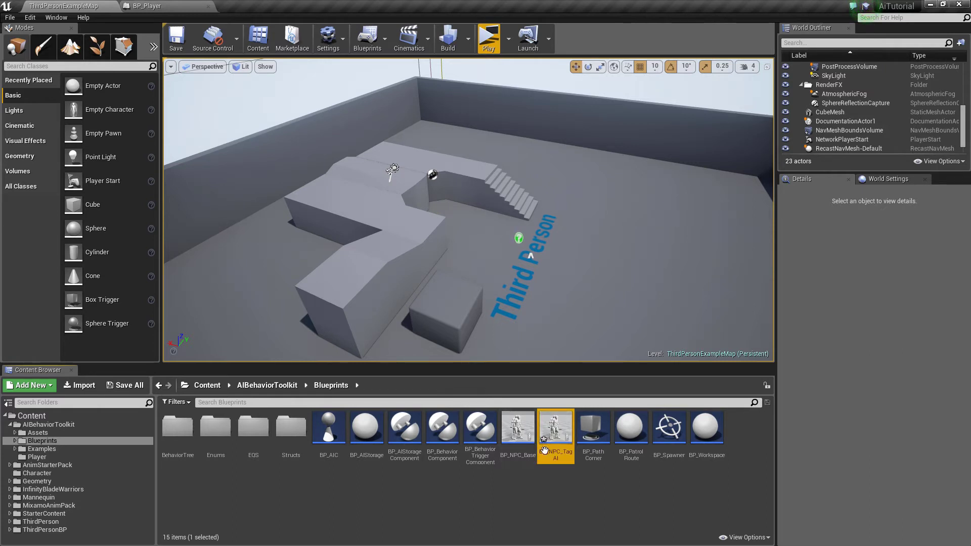
{"action": "double_click", "coordinate": [544, 449]}
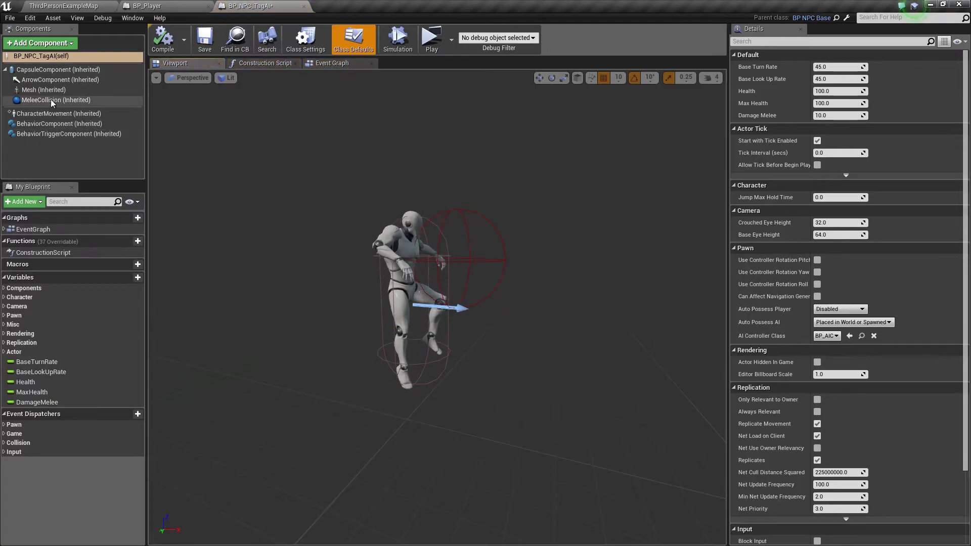
Set the Mesh's Element 0 material to M_UE4Man_Body_Blue
{"action": "left_click", "coordinate": [52, 103]}
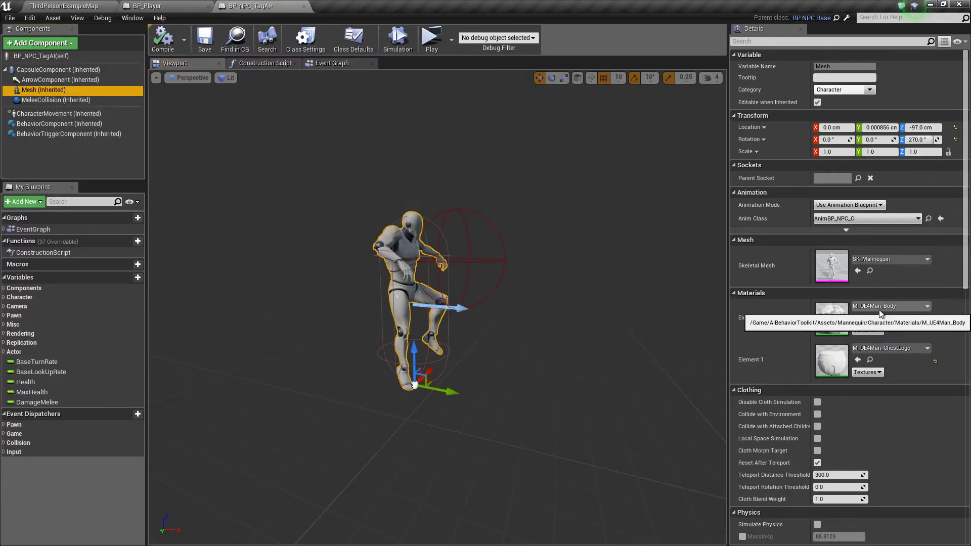
{"action": "left_click", "coordinate": [880, 311]}
{"action": "left_click", "coordinate": [880, 260]}
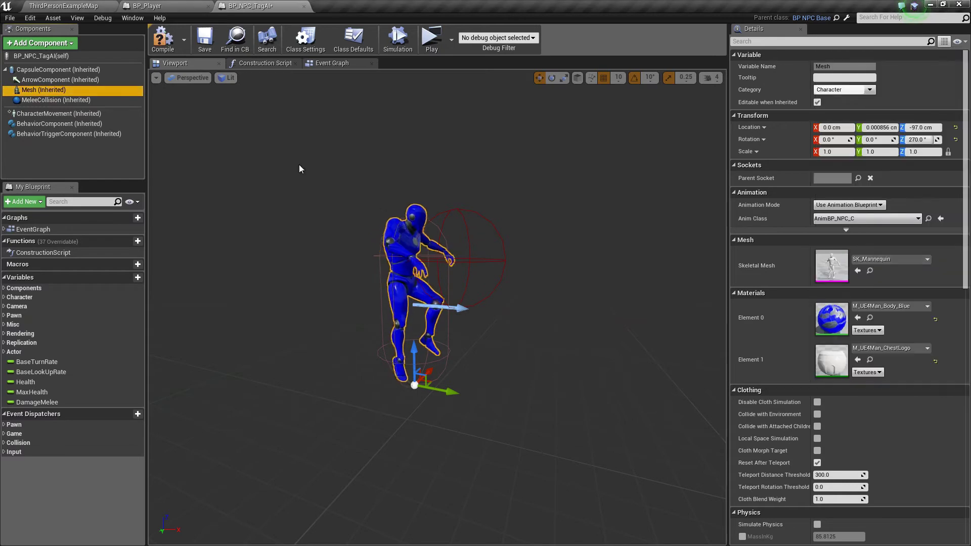
Add an idle within-distance trigger: tag Player, distance 1000, behavior AttackMelee
{"action": "left_click", "coordinate": [163, 40]}
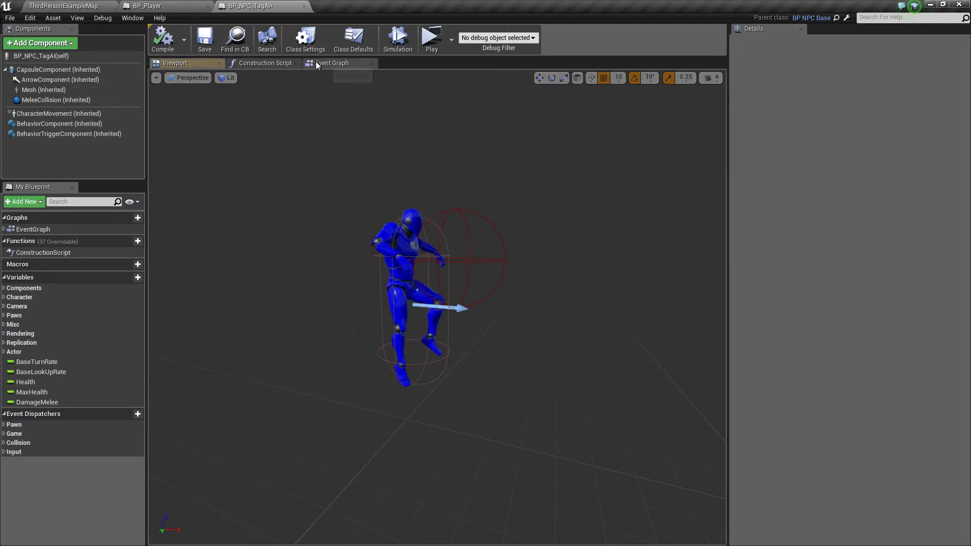
{"action": "left_click", "coordinate": [81, 124]}
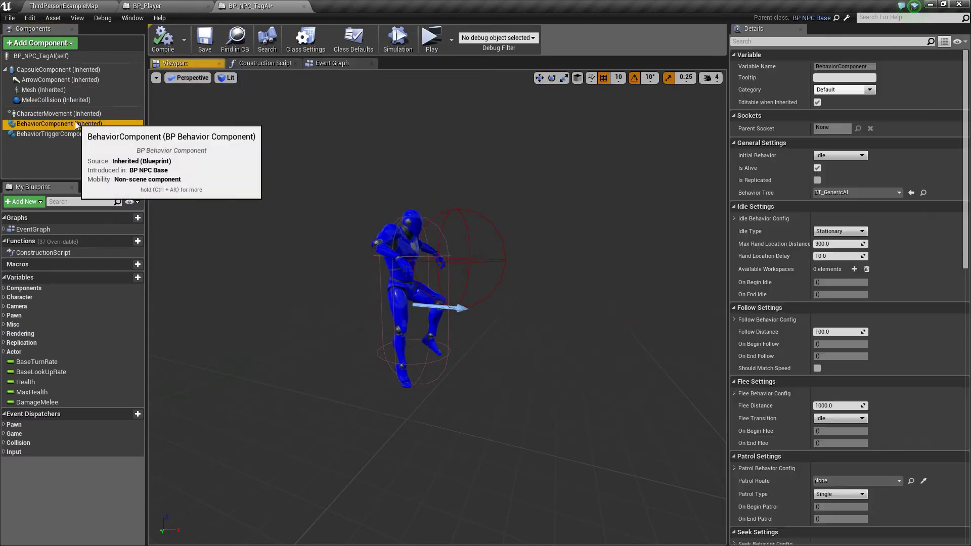
{"action": "left_click", "coordinate": [731, 217]}
{"action": "left_click", "coordinate": [735, 218]}
{"action": "scroll", "coordinate": [801, 262], "scroll_direction": "down", "scroll_amount": 1}
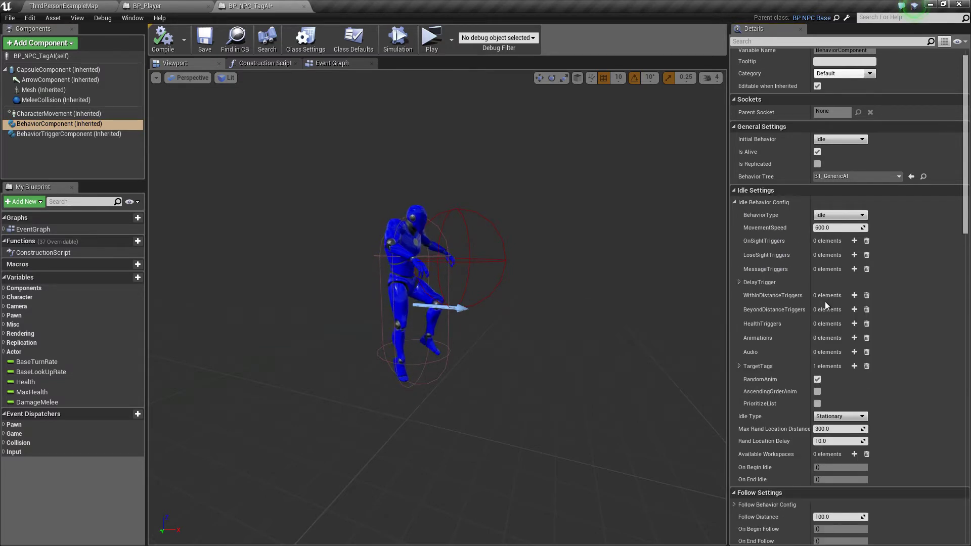
{"action": "left_click", "coordinate": [854, 295]}
{"action": "left_click", "coordinate": [841, 319]}
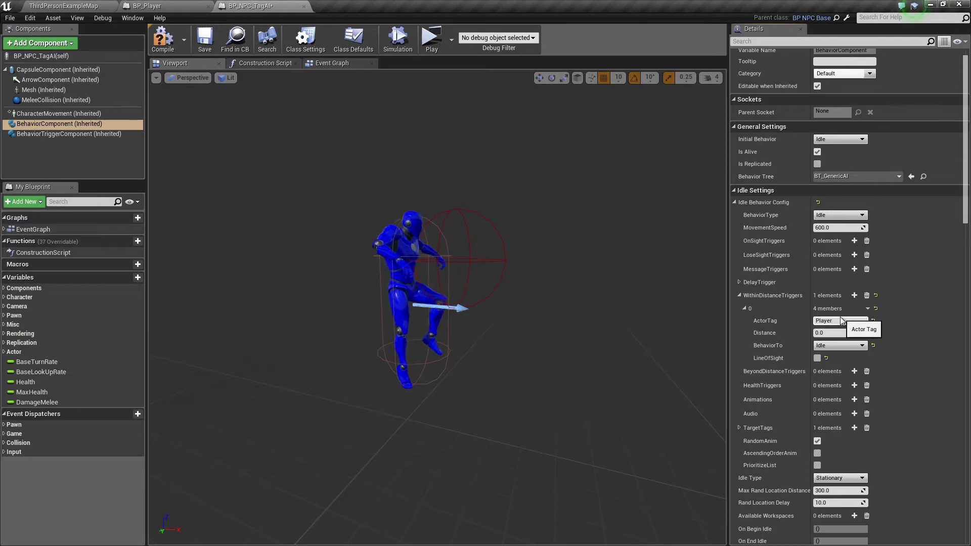
{"action": "left_click", "coordinate": [838, 335]}
{"action": "type", "text": "1000"}
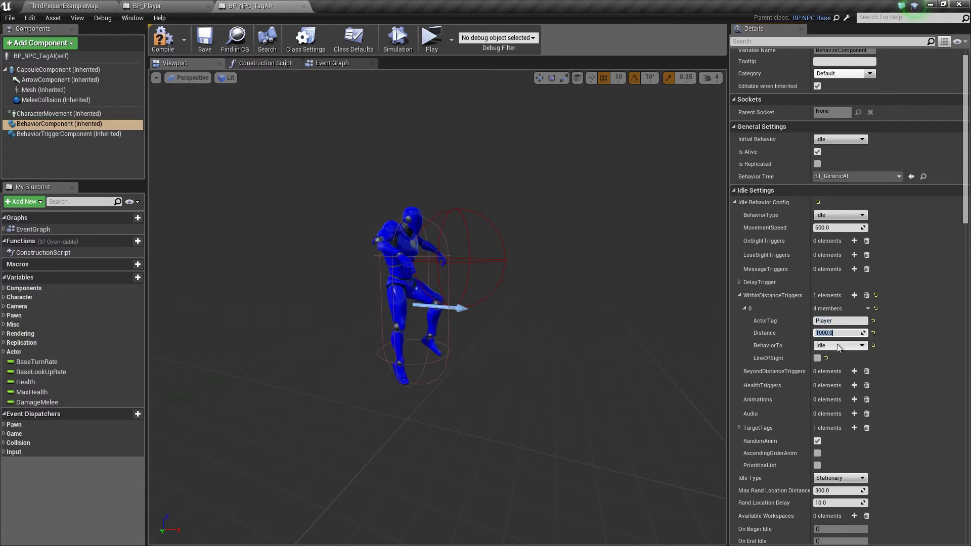
{"action": "left_click", "coordinate": [839, 346]}
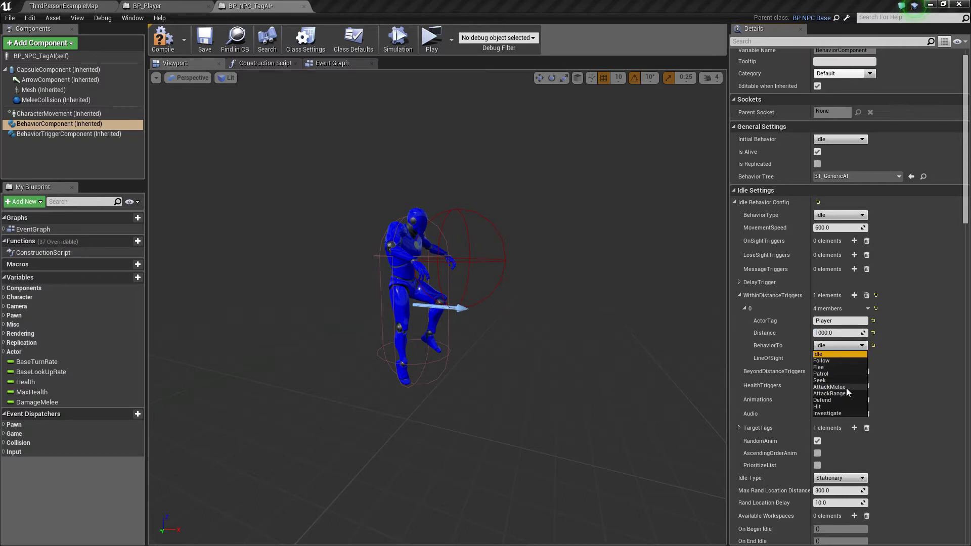
{"action": "left_click", "coordinate": [845, 388]}
{"action": "scroll", "coordinate": [850, 364], "scroll_direction": "down", "scroll_amount": 1}
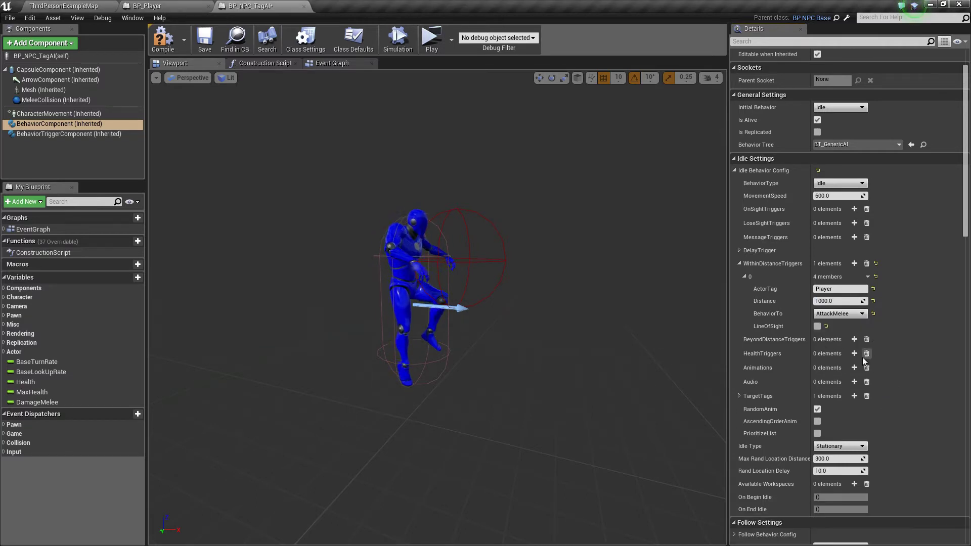
Add a second trigger: tag PlayerStealth, distance 300, behavior AttackMelee
{"action": "left_click", "coordinate": [856, 264]}
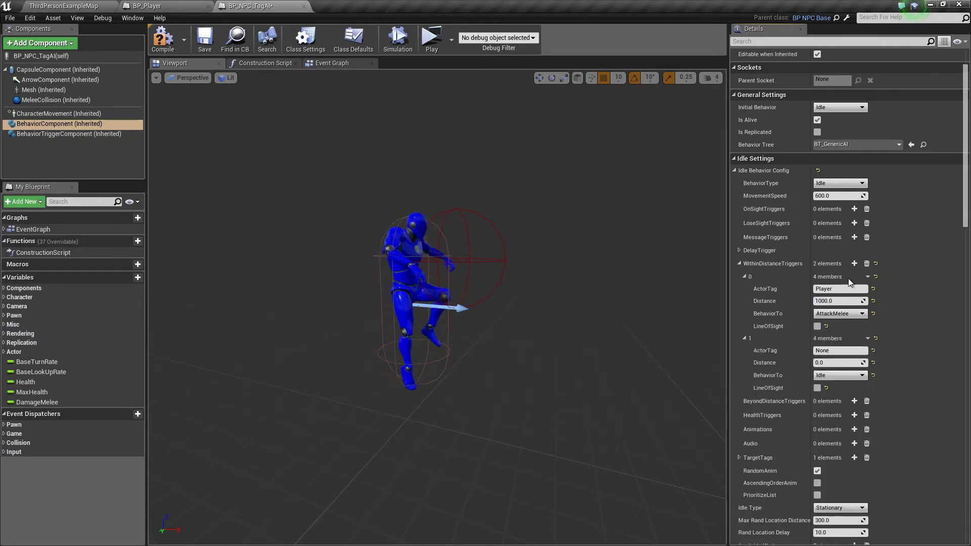
{"action": "left_click", "coordinate": [842, 350]}
{"action": "type", "text": "PlayerStealth"}
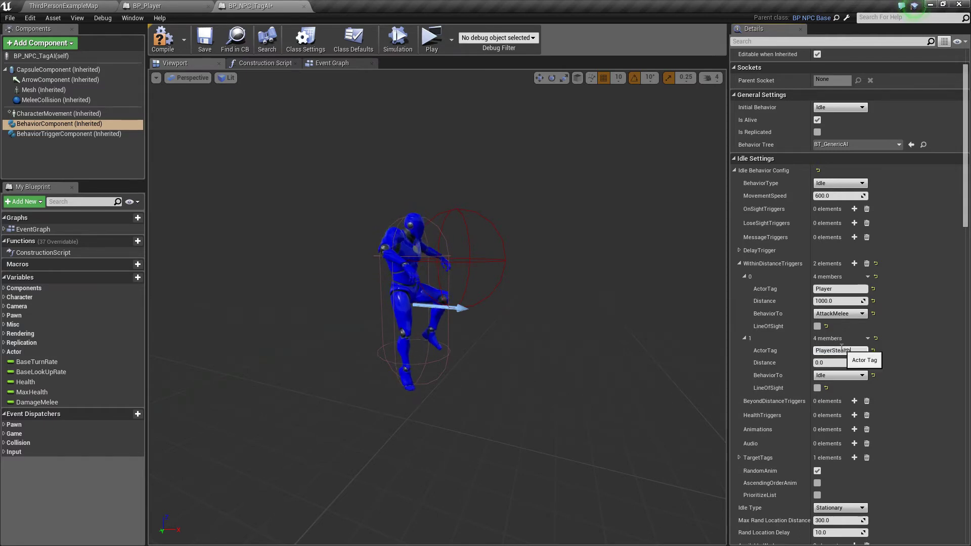
{"action": "left_click", "coordinate": [851, 363]}
{"action": "type", "text": "300"}
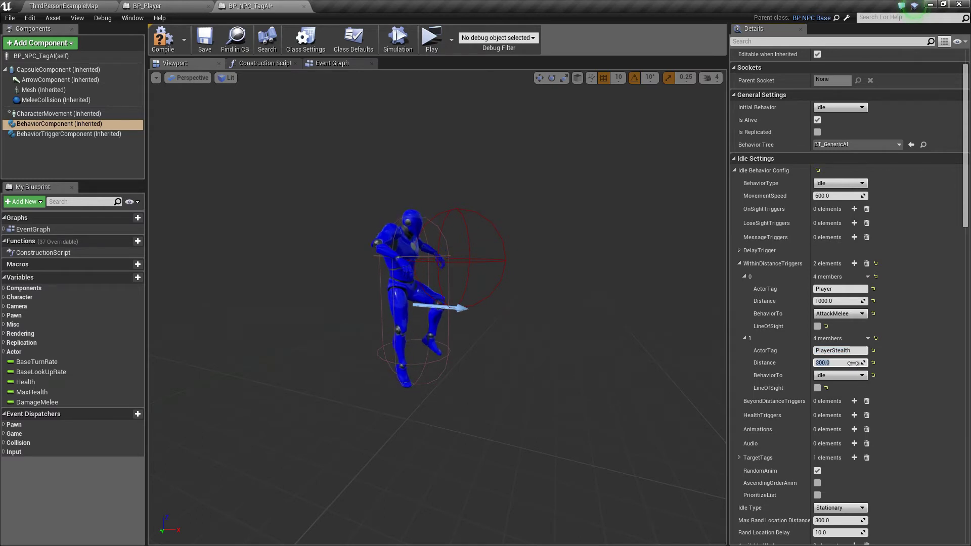
{"action": "left_click", "coordinate": [853, 373]}
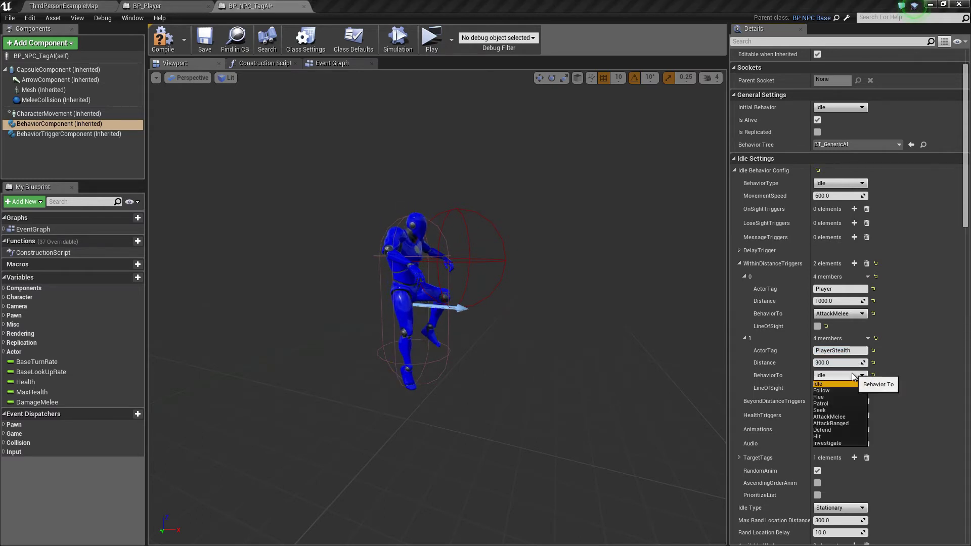
{"action": "left_click", "coordinate": [839, 418]}
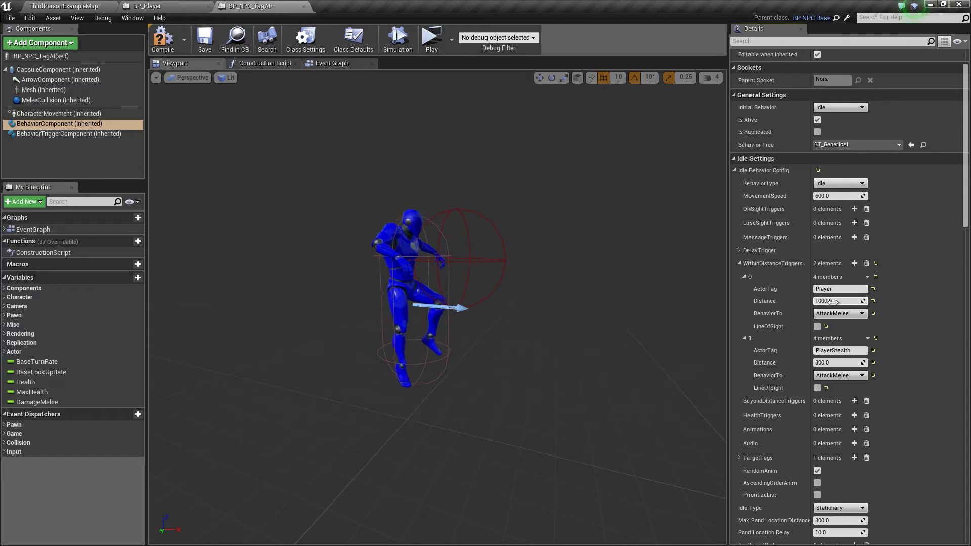
{"action": "scroll", "coordinate": [883, 255], "scroll_direction": "down", "scroll_amount": 2}
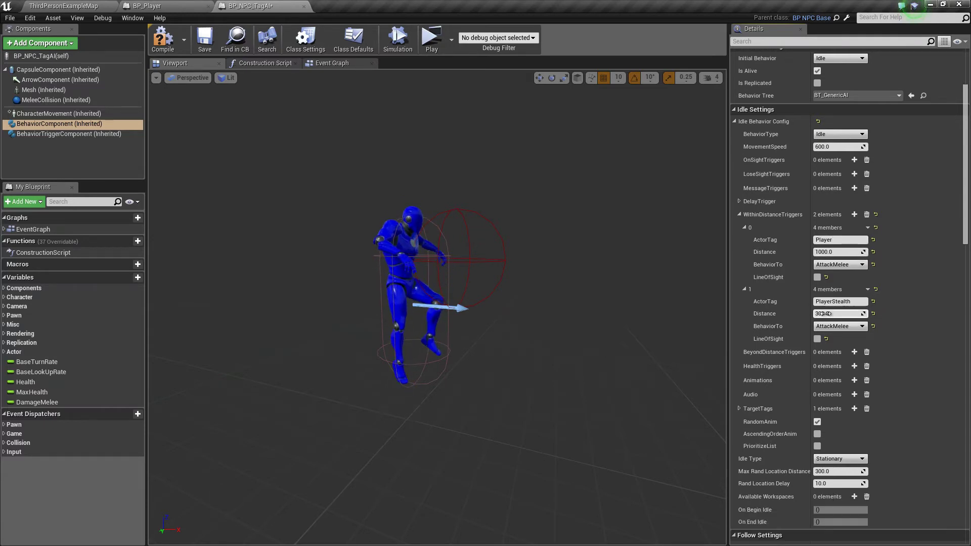
{"action": "scroll", "coordinate": [910, 316], "scroll_direction": "down", "scroll_amount": 3}
{"action": "scroll", "coordinate": [909, 315], "scroll_direction": "down", "scroll_amount": 4}
{"action": "scroll", "coordinate": [909, 316], "scroll_direction": "down", "scroll_amount": 4}
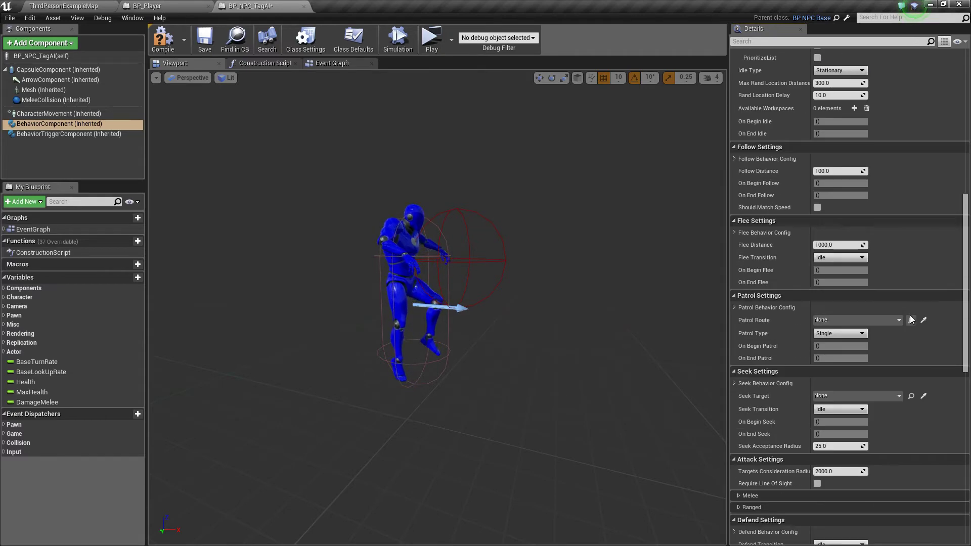
{"action": "scroll", "coordinate": [910, 315], "scroll_direction": "down", "scroll_amount": 2}
{"action": "scroll", "coordinate": [760, 319], "scroll_direction": "down", "scroll_amount": 2}
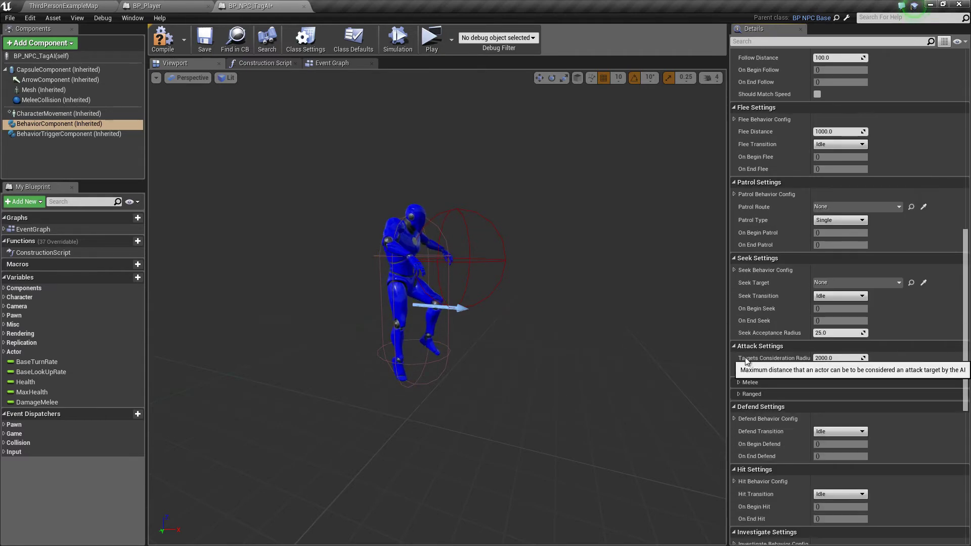
Set Attack Melee Distance to 200 and add AM_Attack1 to the attack animations
{"action": "left_click", "coordinate": [744, 383]}
{"action": "scroll", "coordinate": [774, 383], "scroll_direction": "down", "scroll_amount": 2}
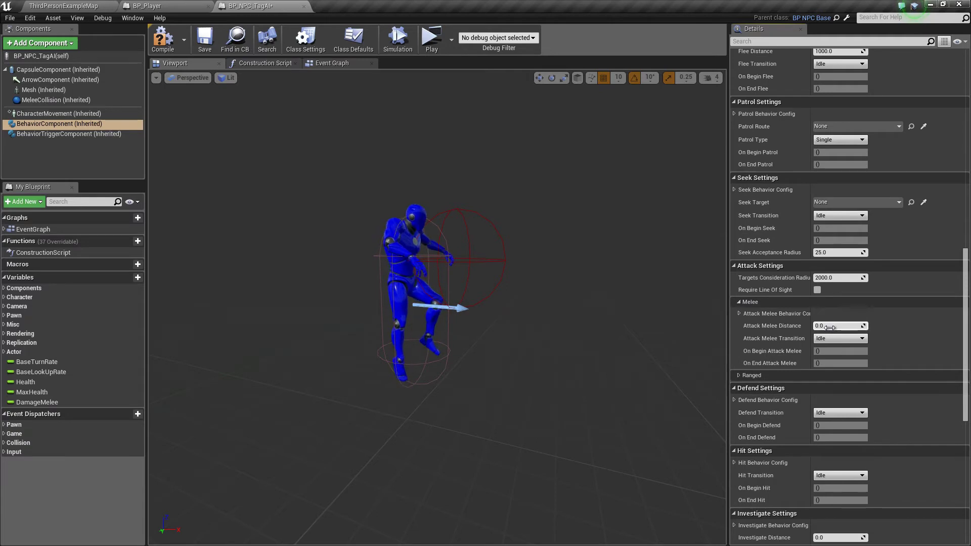
{"action": "left_click", "coordinate": [741, 315]}
{"action": "scroll", "coordinate": [740, 315], "scroll_direction": "down", "scroll_amount": 2}
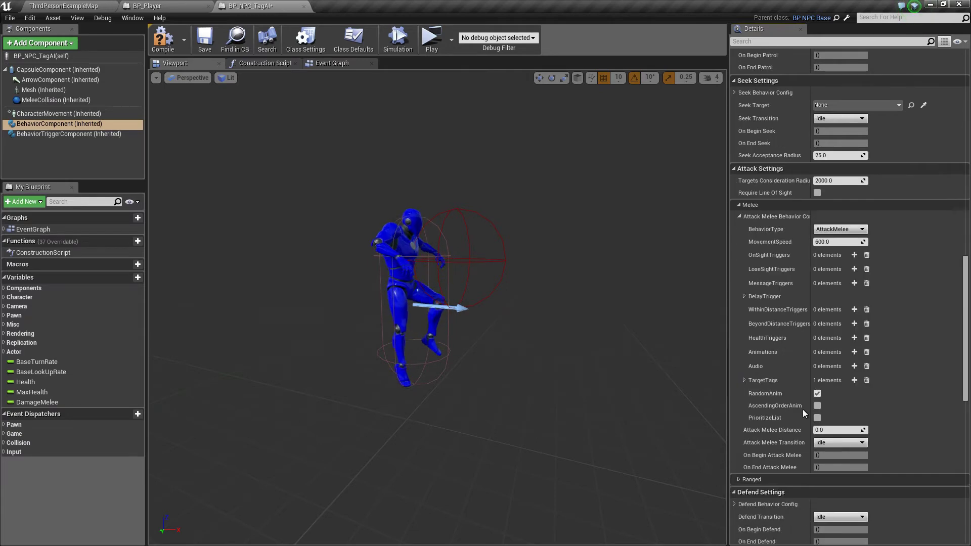
{"action": "left_click", "coordinate": [830, 429]}
{"action": "type", "text": "200"}
{"action": "key", "text": "Return"}
{"action": "left_click", "coordinate": [855, 352]}
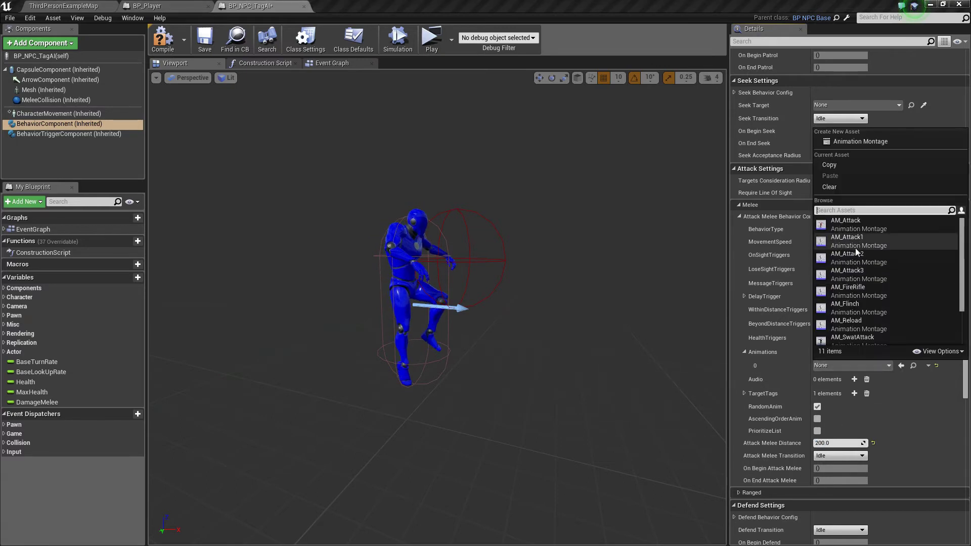
{"action": "left_click", "coordinate": [859, 241]}
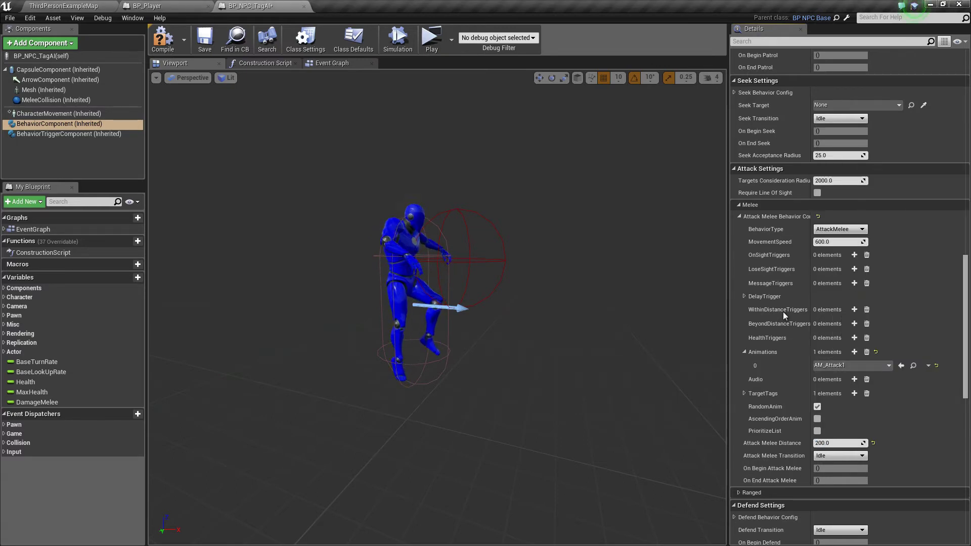
Add PlayerStealth as a second target tag, then compile and save BP_NPC_TagAI
{"action": "left_click", "coordinate": [744, 393]}
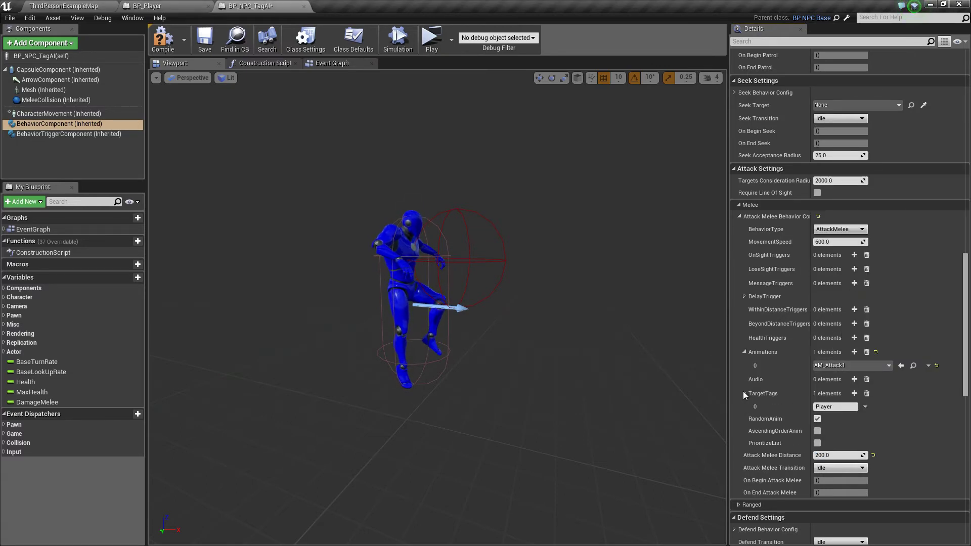
{"action": "left_click", "coordinate": [855, 393]}
{"action": "left_click", "coordinate": [845, 419]}
{"action": "type", "text": "PlayerStea"}
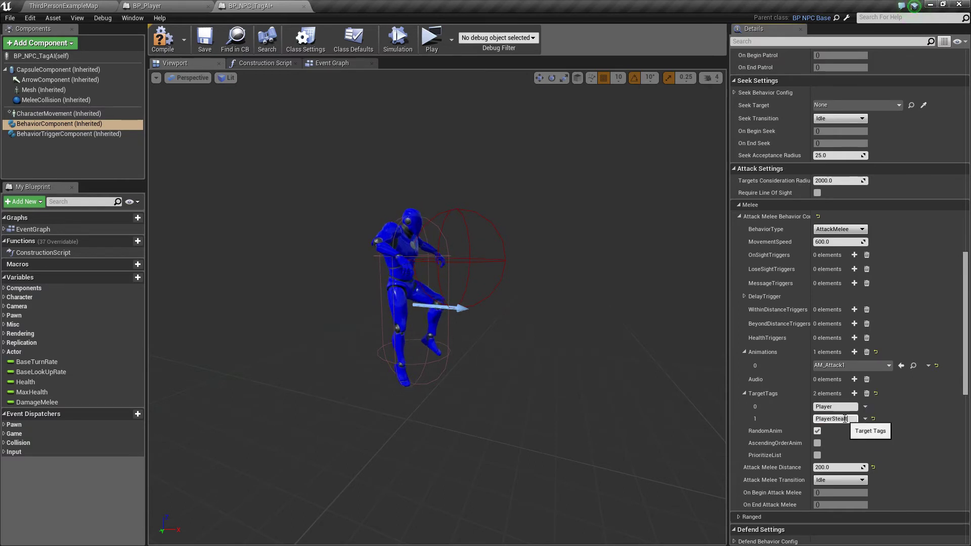
{"action": "type", "text": "h"}
{"action": "key", "text": "Return"}
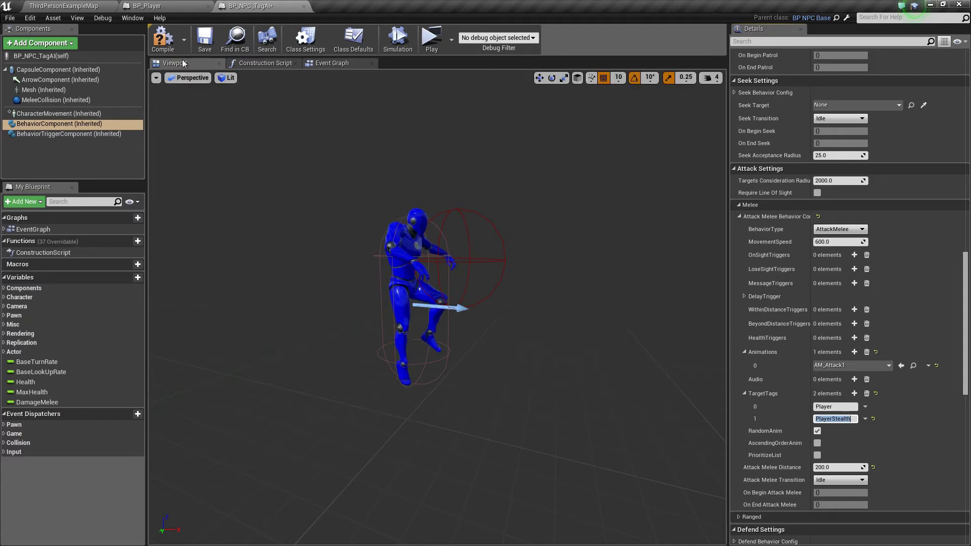
{"action": "left_click", "coordinate": [172, 44]}
{"action": "left_click", "coordinate": [204, 48]}
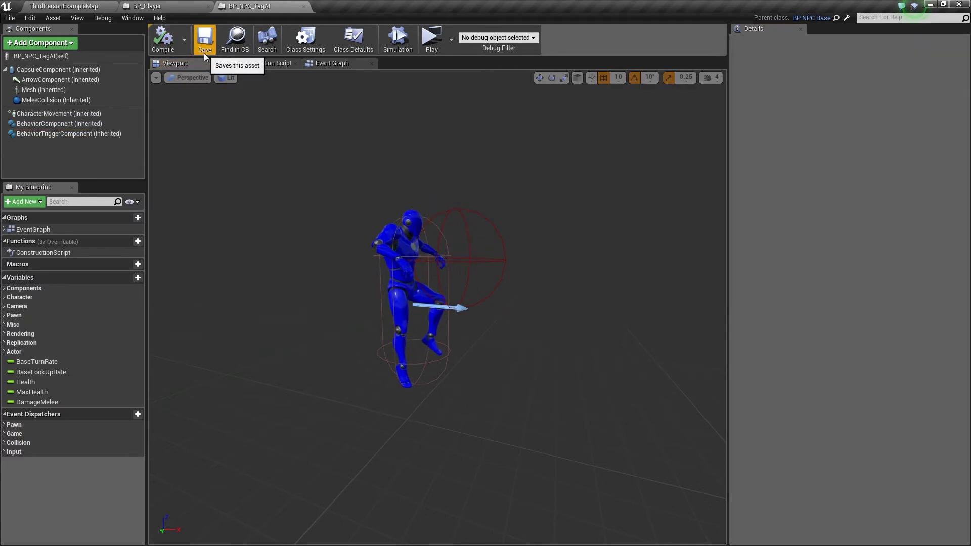
In ThirdPersonExampleMap, drop a BP_NPC_TagAI into the viewport, then delete it
{"action": "left_click", "coordinate": [68, 5]}
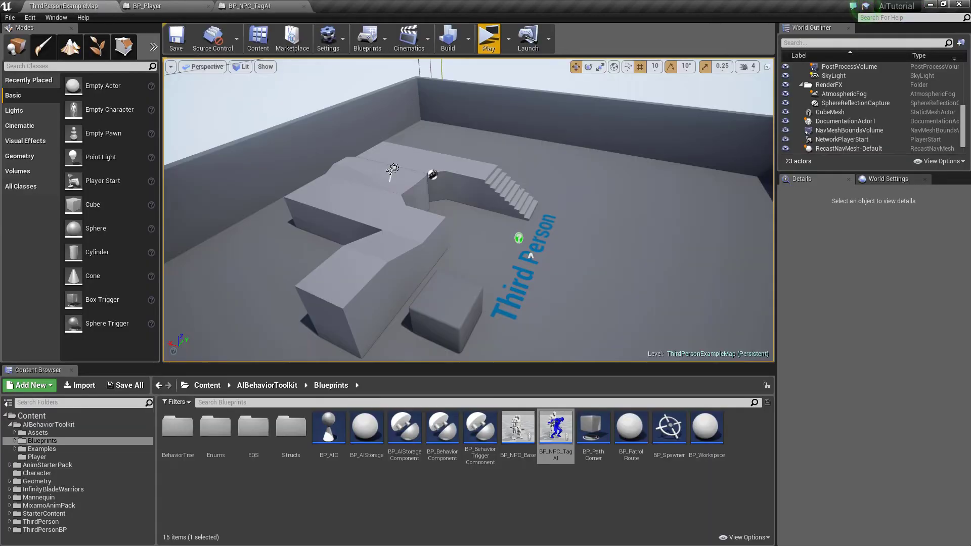
{"action": "left_click_drag", "start_coordinate": [577, 319], "coordinate": [536, 284]}
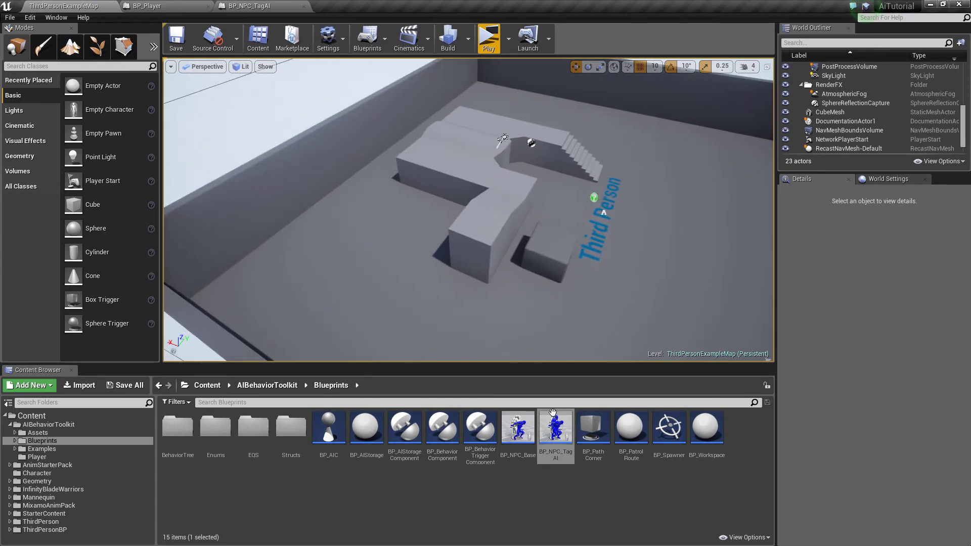
{"action": "left_click_drag", "start_coordinate": [552, 413], "coordinate": [460, 295]}
{"action": "left_click_drag", "start_coordinate": [333, 225], "coordinate": [333, 225]}
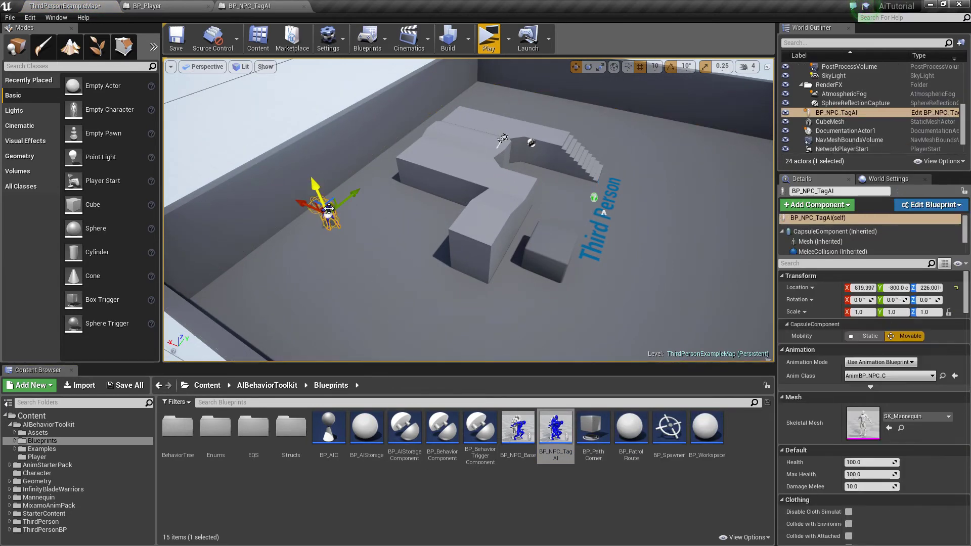
{"action": "key", "text": "Delete"}
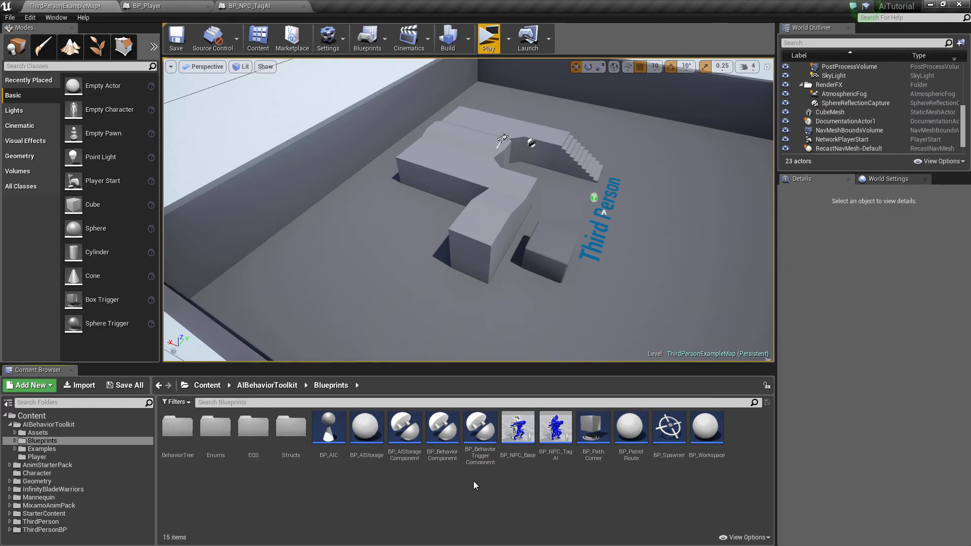
Open and dock BP_BehaviorComponent, and break the ForEachLoop Completed link to Return Node
{"action": "double_click", "coordinate": [450, 445]}
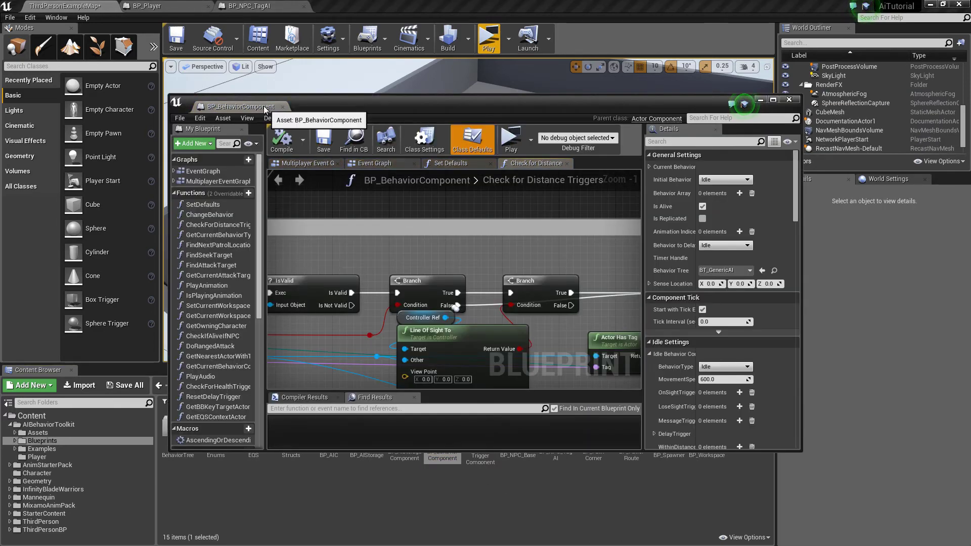
{"action": "left_click_drag", "start_coordinate": [264, 109], "coordinate": [386, 6]}
{"action": "scroll", "coordinate": [455, 391], "scroll_direction": "down", "scroll_amount": 1}
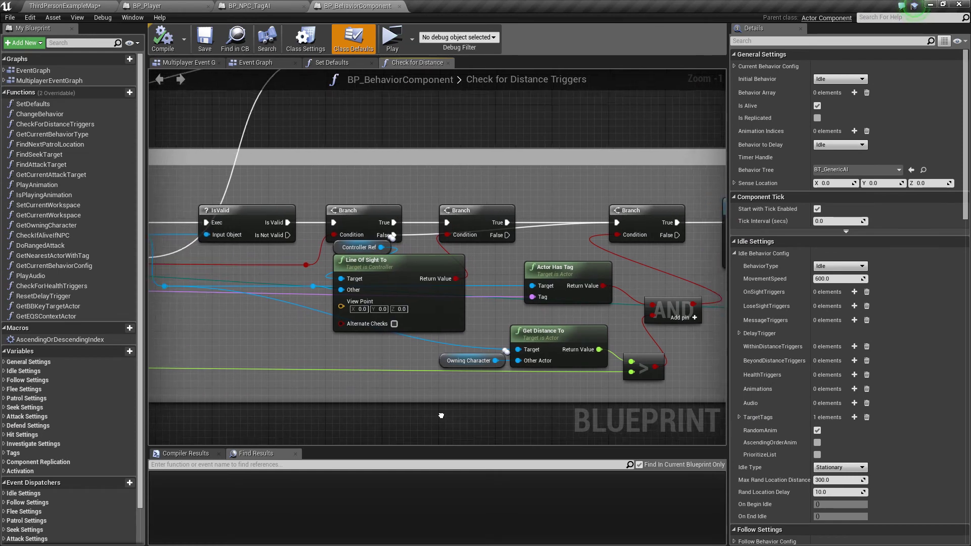
{"action": "scroll", "coordinate": [426, 382], "scroll_direction": "down", "scroll_amount": 1}
{"action": "scroll", "coordinate": [425, 382], "scroll_direction": "down", "scroll_amount": 1}
{"action": "scroll", "coordinate": [445, 196], "scroll_direction": "up", "scroll_amount": 2}
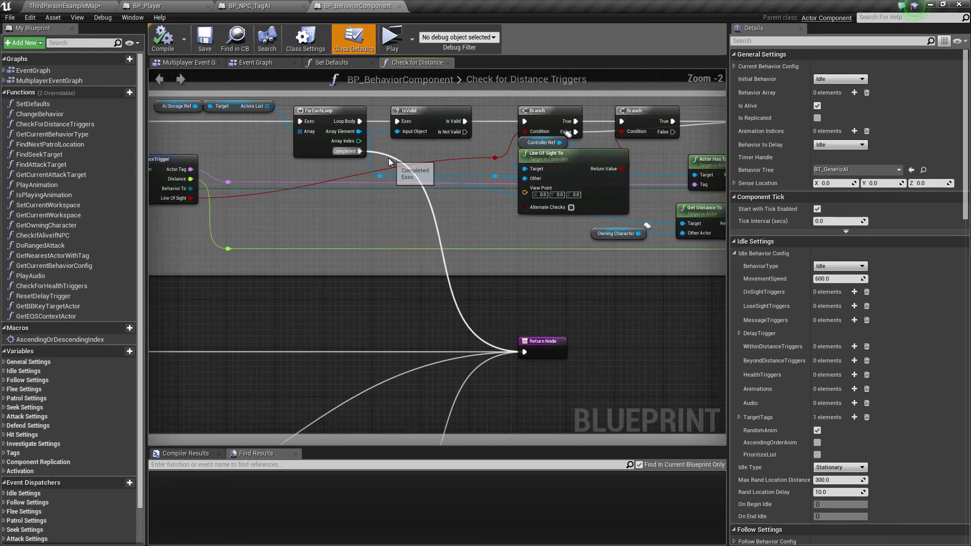
{"action": "scroll", "coordinate": [425, 201], "scroll_direction": "up", "scroll_amount": 1}
{"action": "scroll", "coordinate": [403, 205], "scroll_direction": "up", "scroll_amount": 1}
{"action": "right_click", "coordinate": [392, 193]}
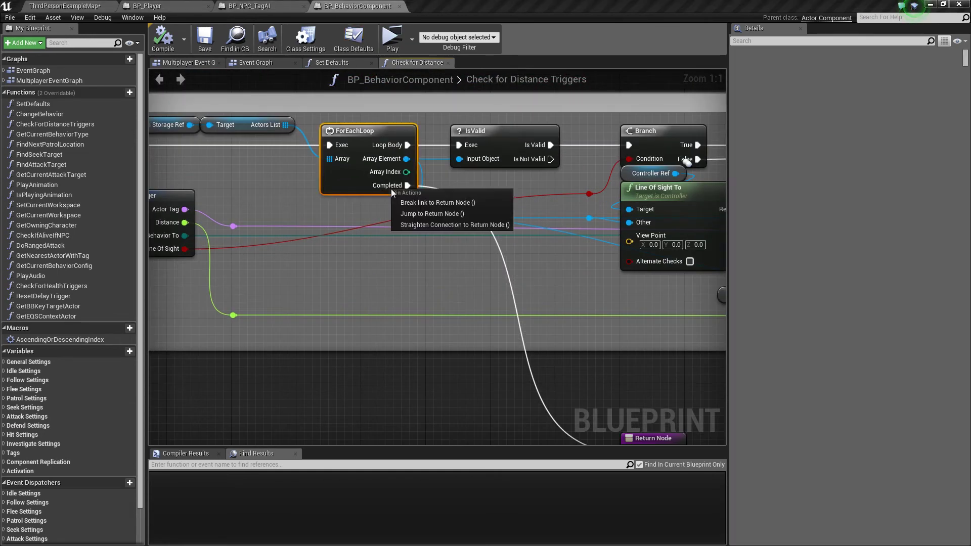
{"action": "left_click", "coordinate": [425, 213]}
{"action": "scroll", "coordinate": [445, 210], "scroll_direction": "down", "scroll_amount": 2}
{"action": "right_click_drag", "start_coordinate": [456, 230], "coordinate": [456, 215]}
{"action": "right_click", "coordinate": [393, 347]}
{"action": "left_click", "coordinate": [419, 354]}
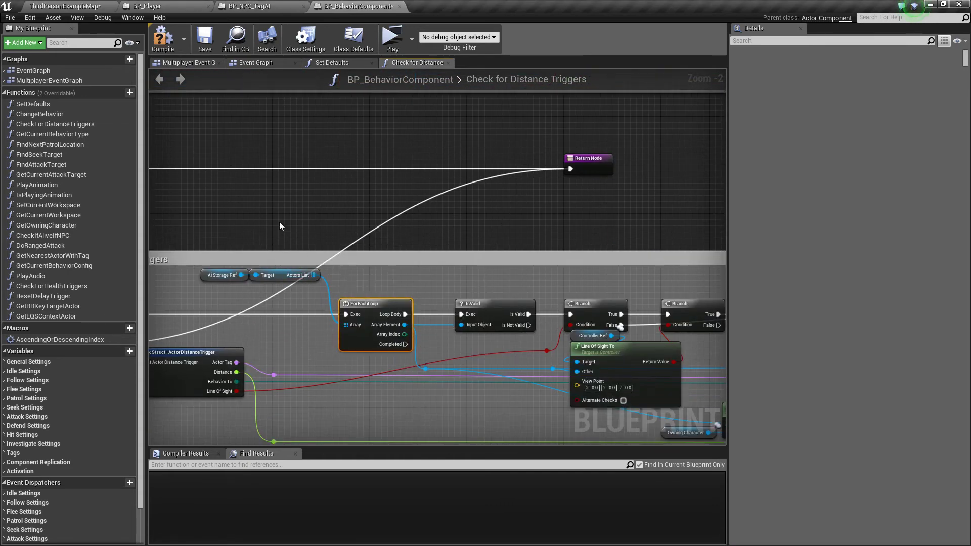
Review both distance-trigger sections and save BP_BehaviorComponent
{"action": "right_click_drag", "start_coordinate": [279, 221], "coordinate": [373, 250]}
{"action": "scroll", "coordinate": [373, 251], "scroll_direction": "down", "scroll_amount": 1}
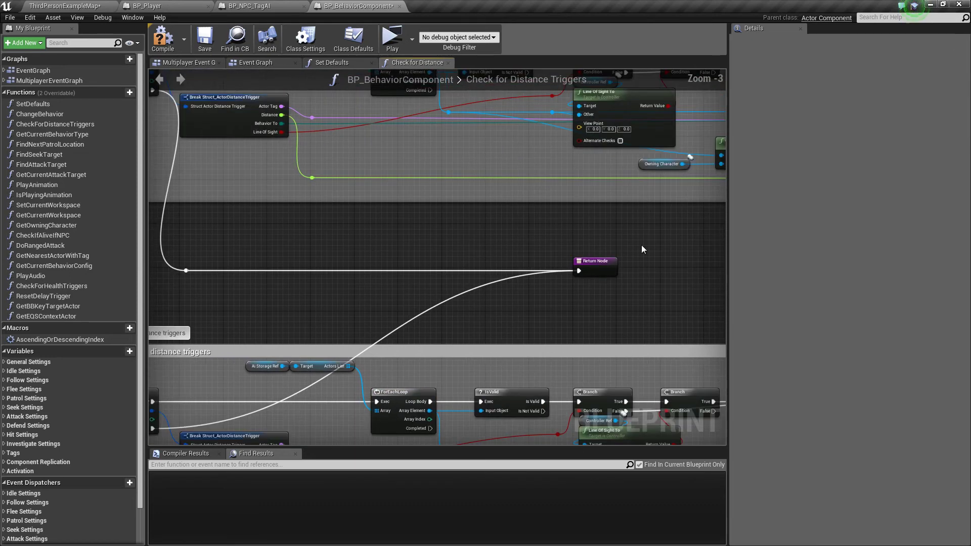
{"action": "right_click_drag", "start_coordinate": [478, 201], "coordinate": [404, 234]}
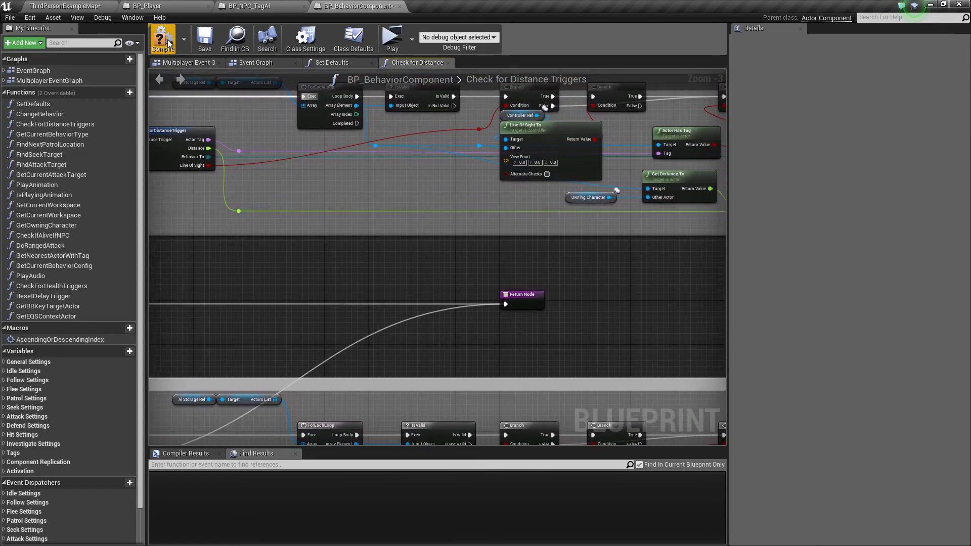
{"action": "right_click_drag", "start_coordinate": [252, 289], "coordinate": [326, 291]}
{"action": "scroll", "coordinate": [326, 285], "scroll_direction": "down", "scroll_amount": 1}
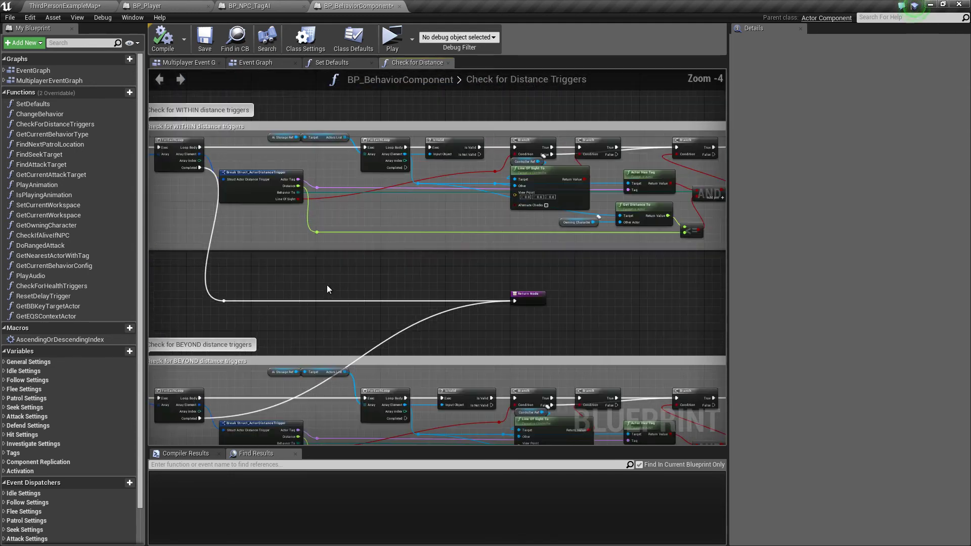
{"action": "scroll", "coordinate": [326, 285], "scroll_direction": "up", "scroll_amount": 1}
{"action": "right_click_drag", "start_coordinate": [364, 291], "coordinate": [297, 254]}
{"action": "scroll", "coordinate": [405, 247], "scroll_direction": "down", "scroll_amount": 1}
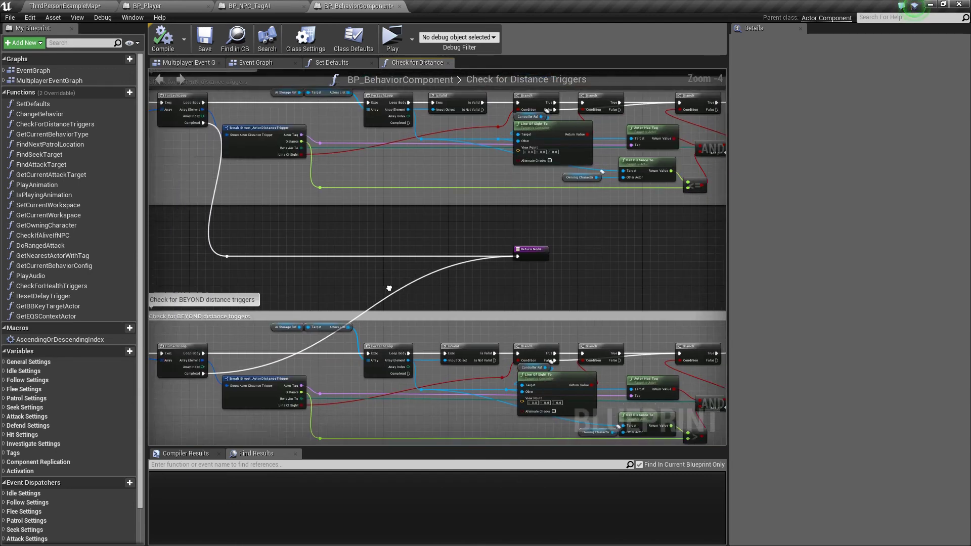
{"action": "scroll", "coordinate": [402, 242], "scroll_direction": "up", "scroll_amount": 1}
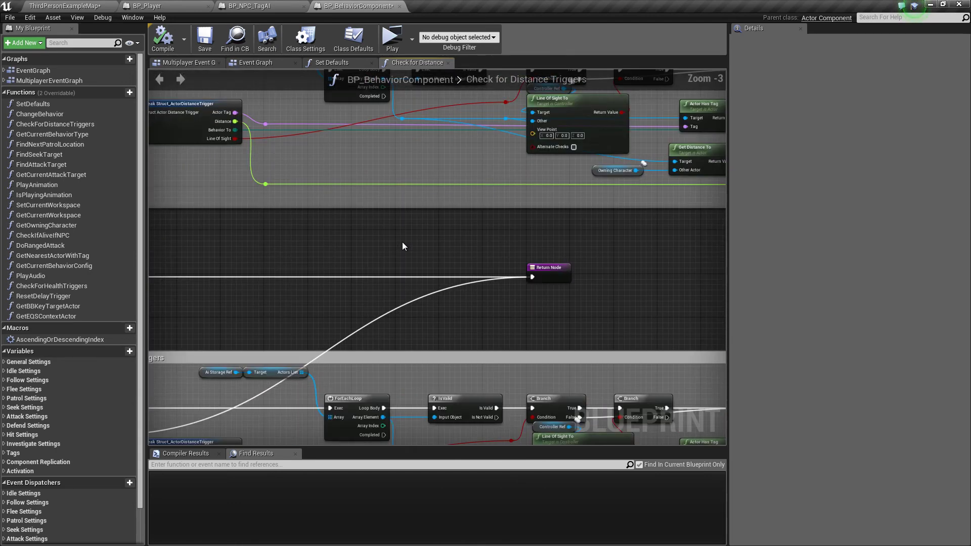
{"action": "left_click", "coordinate": [207, 47]}
Check BP_NPC_TagAI's BehaviorComponent, then place a BP_NPC_TagAI actor in the level
{"action": "left_click", "coordinate": [238, 6]}
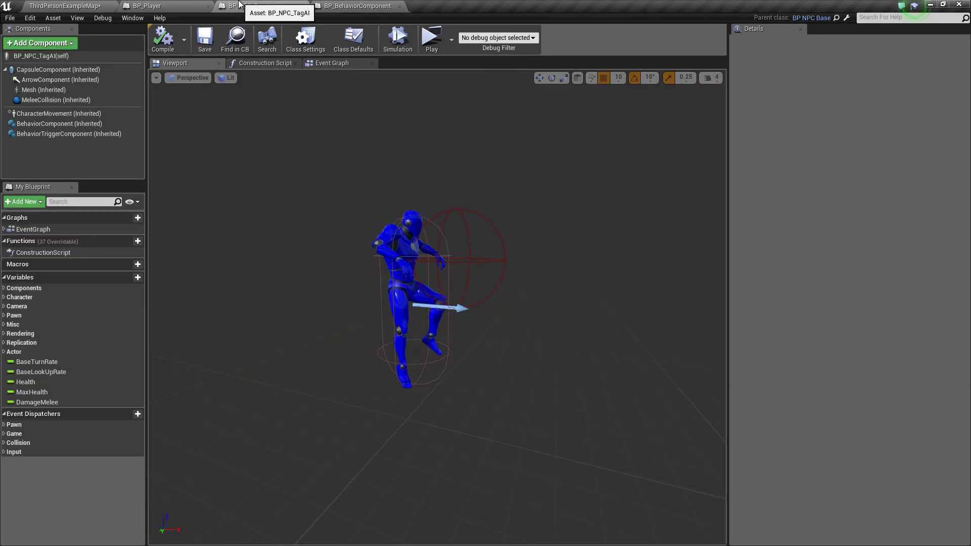
{"action": "left_click", "coordinate": [91, 124]}
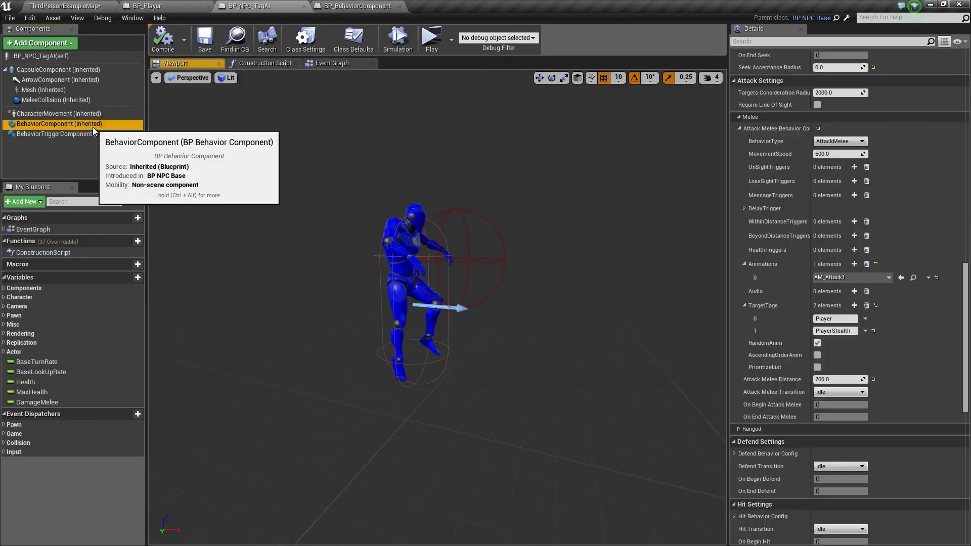
{"action": "left_click", "coordinate": [64, 5]}
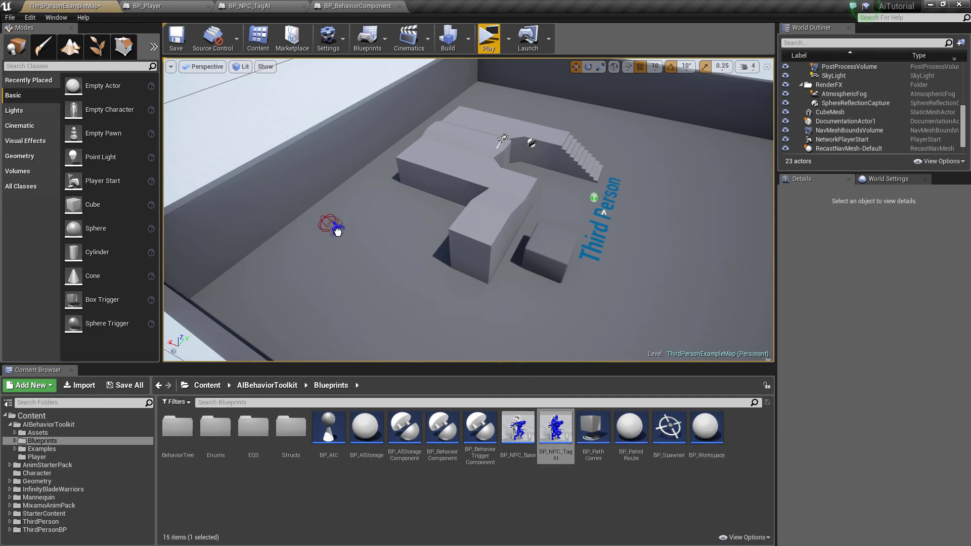
{"action": "left_click_drag", "start_coordinate": [328, 218], "coordinate": [329, 217]}
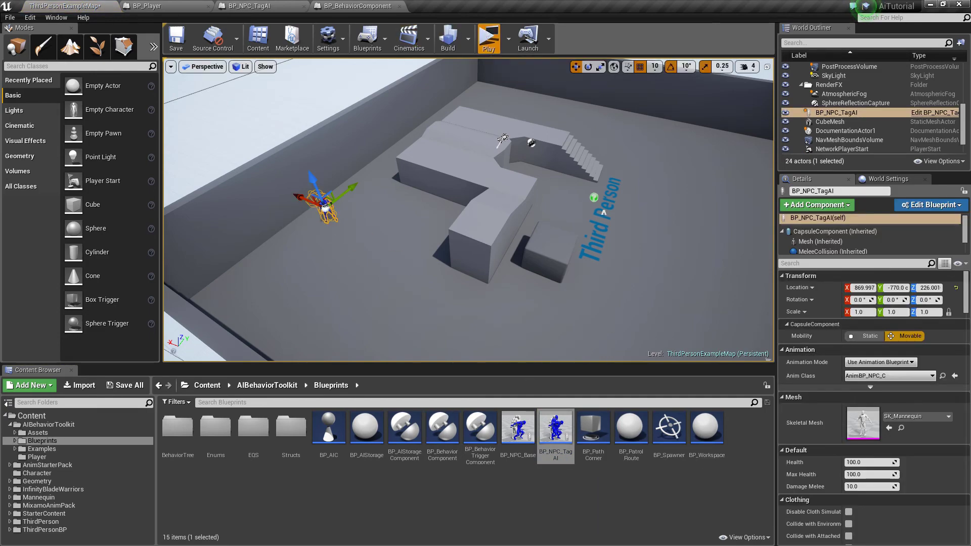
{"action": "left_click", "coordinate": [483, 34]}
Run the standing character toward the blue NPC, then stop the preview
{"action": "key", "text": "w"}
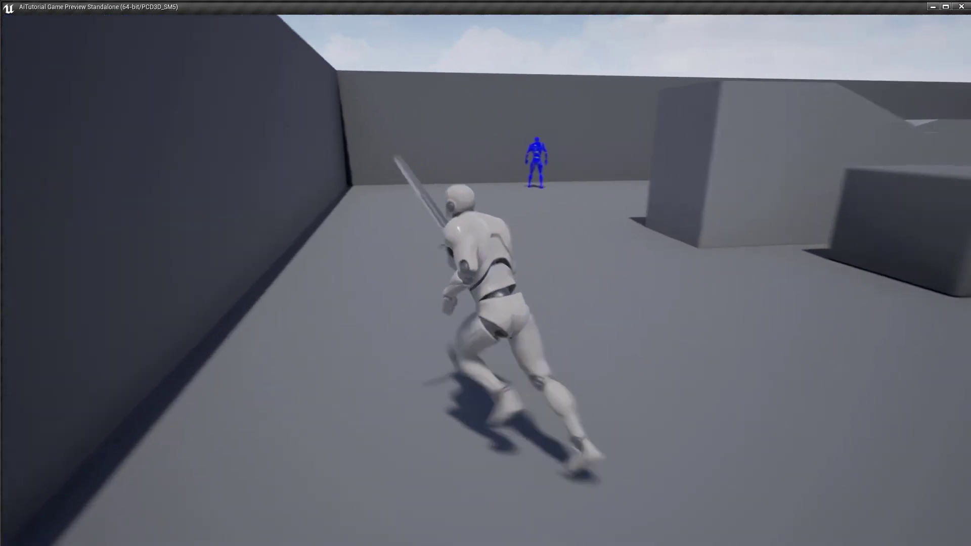
{"action": "key", "text": "w"}
{"action": "key", "text": "w"}
{"action": "key", "text": "s"}
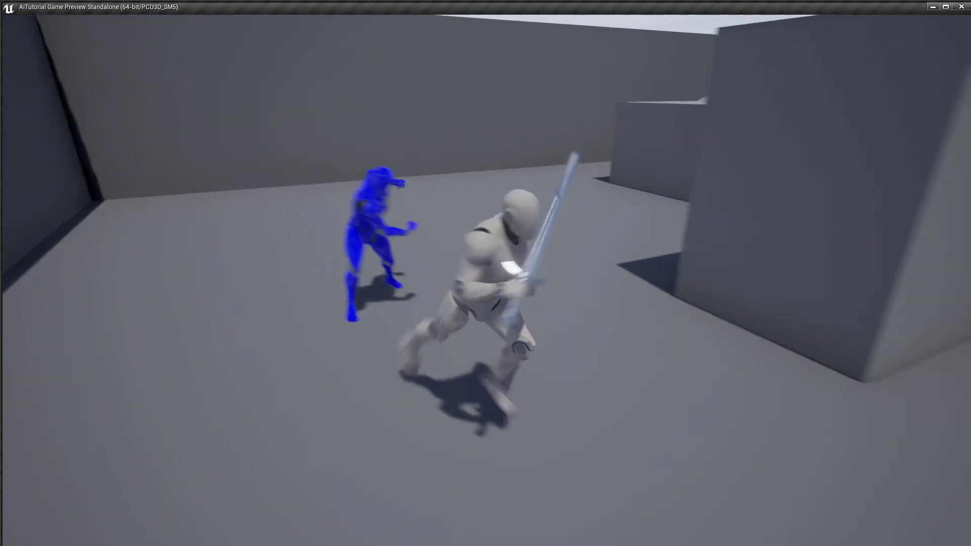
{"action": "key", "text": "Escape"}
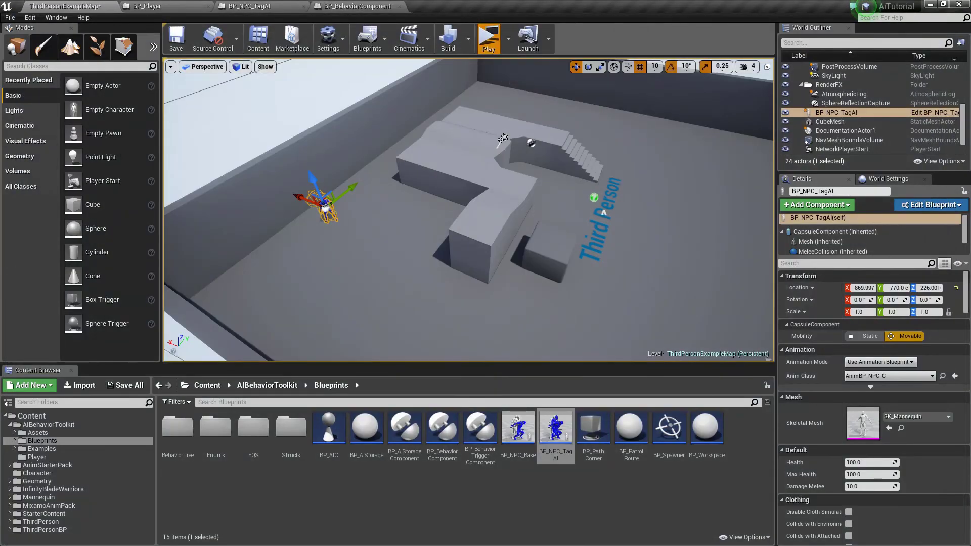
Replay and sneak crouched up to the blue NPC, then stand back up
{"action": "left_click", "coordinate": [496, 48]}
{"action": "key", "text": "w"}
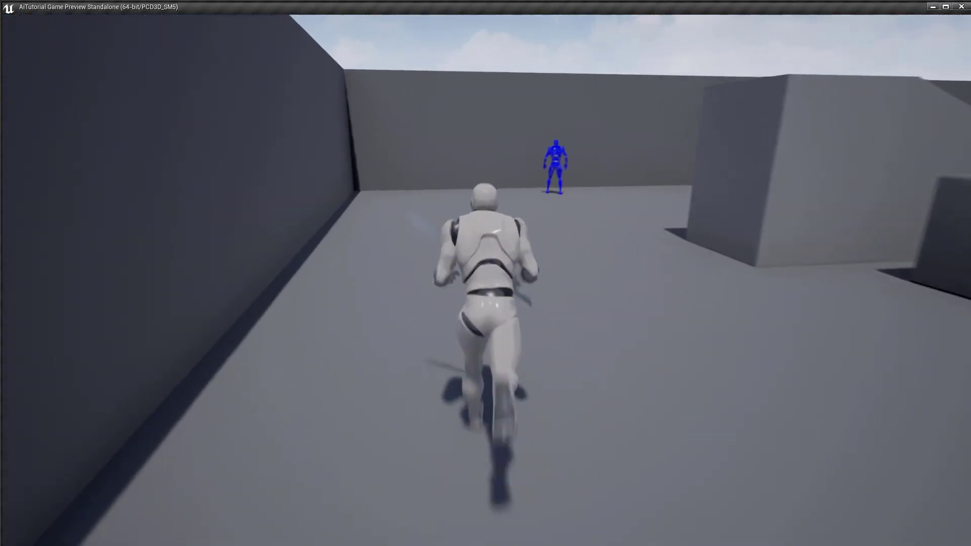
{"action": "key", "text": "c"}
{"action": "key", "text": "w"}
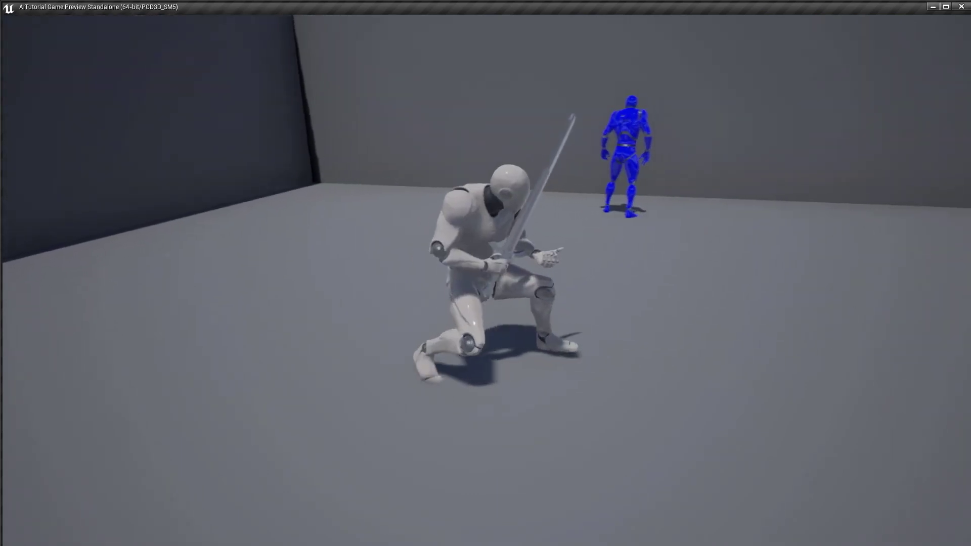
{"action": "key", "text": "w"}
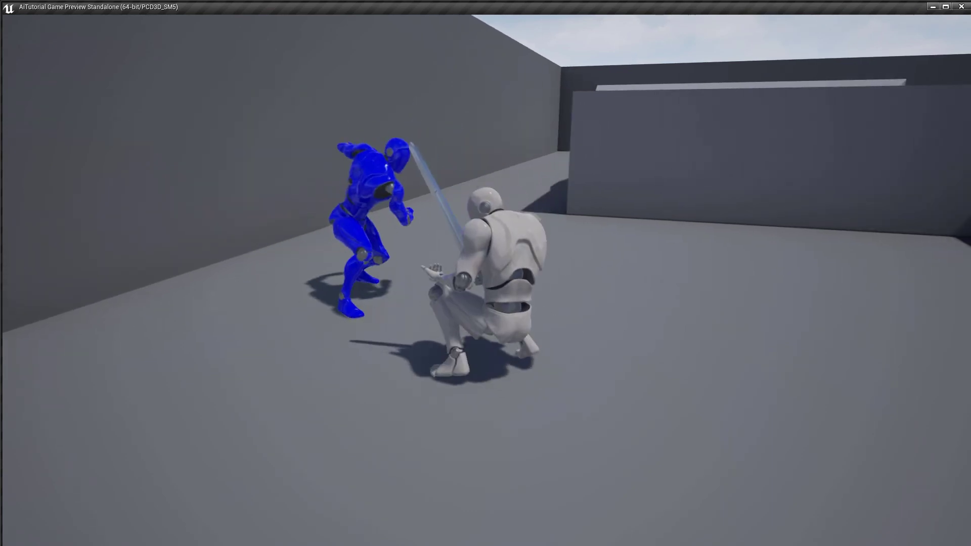
{"action": "key", "text": "c"}
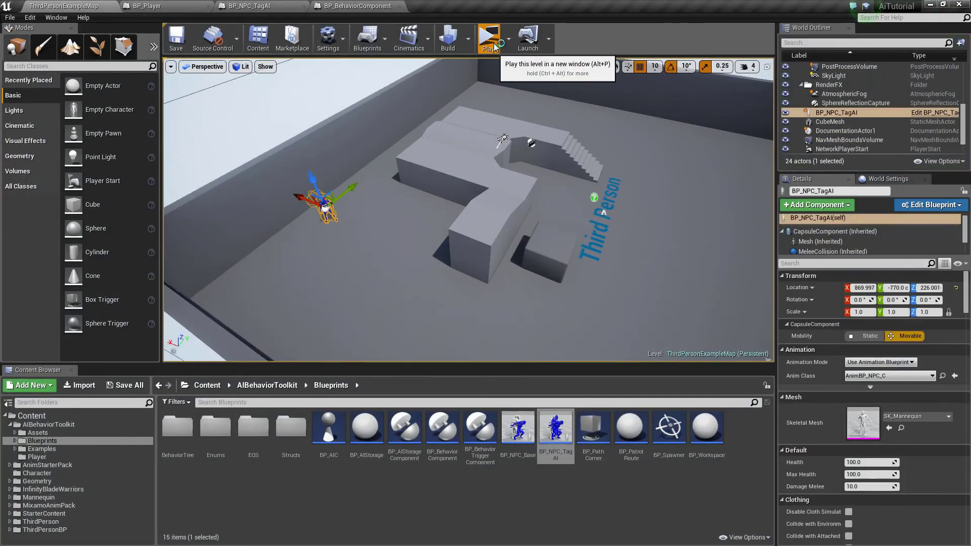
Replay, toggling crouch while approaching the NPC, then run away from it
{"action": "left_click", "coordinate": [493, 47]}
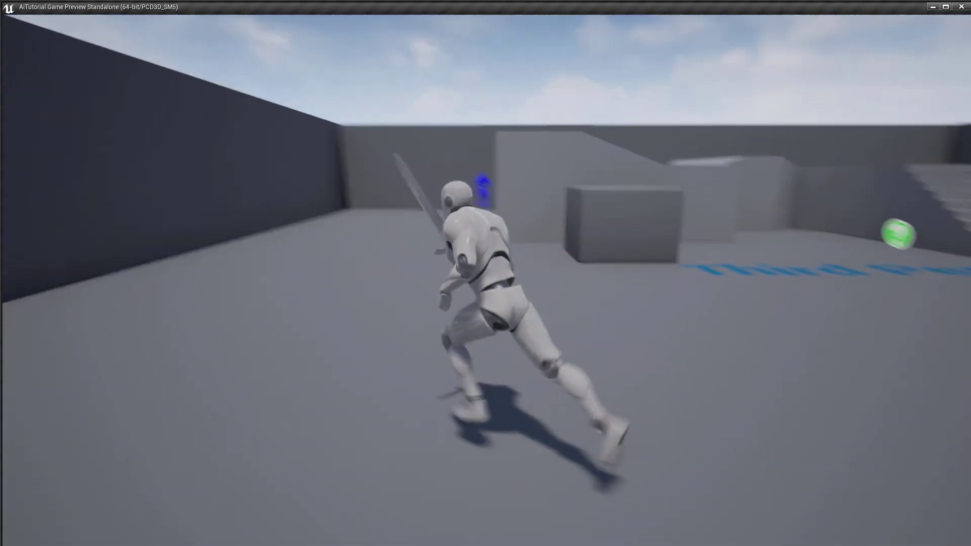
{"action": "key", "text": "c"}
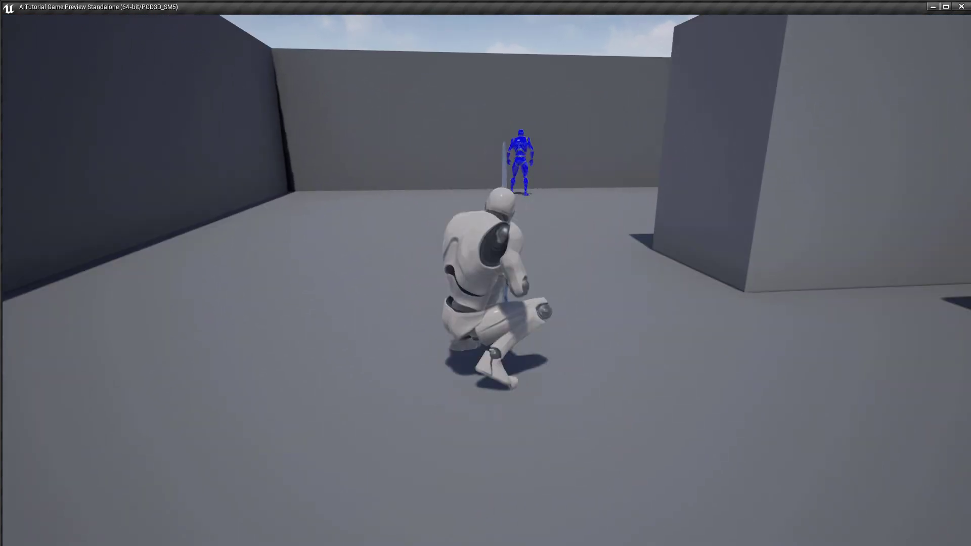
{"action": "key", "text": "c"}
{"action": "key", "text": "c"}
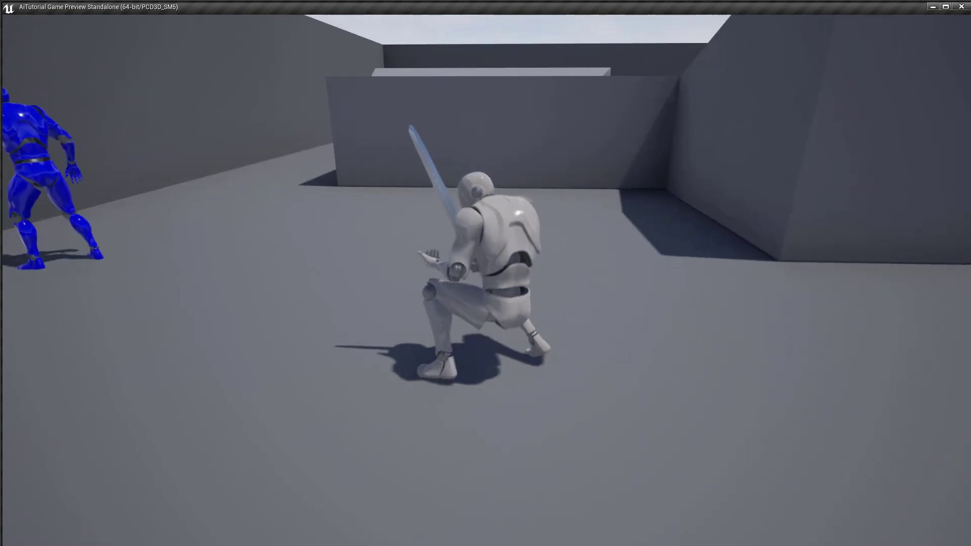
{"action": "key", "text": "c"}
{"action": "key", "text": "w"}
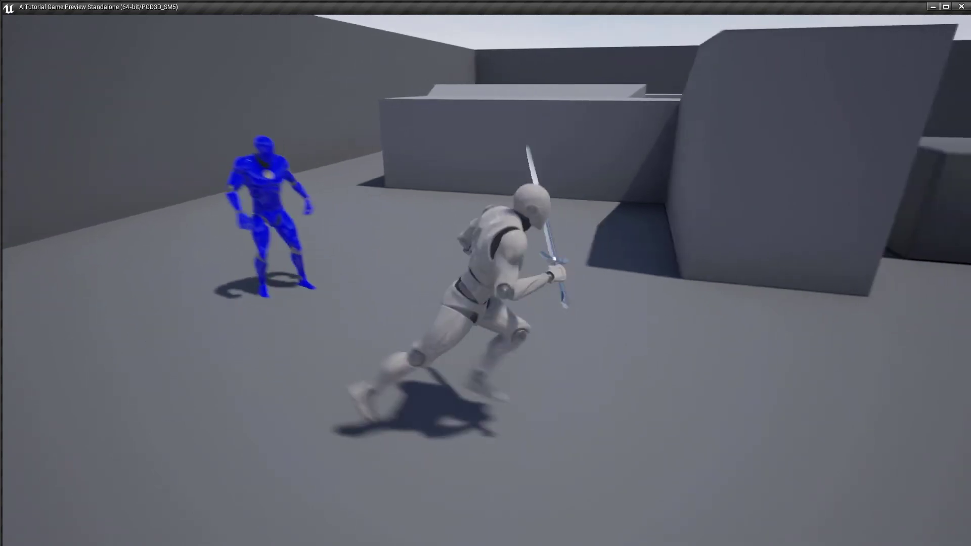